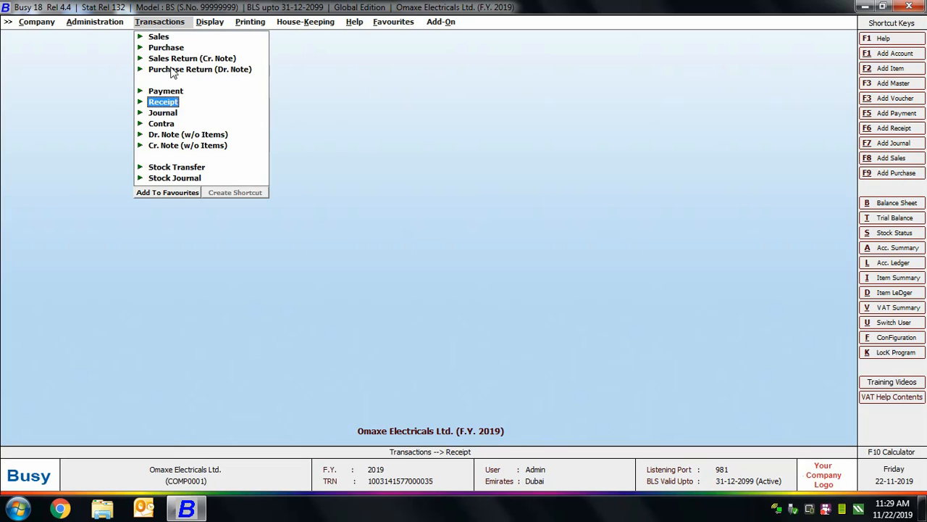
- Start a new purchase voucher in the Main series, keeping 01-01-2019 as the voucher and stock updation date
left_click(167, 49)
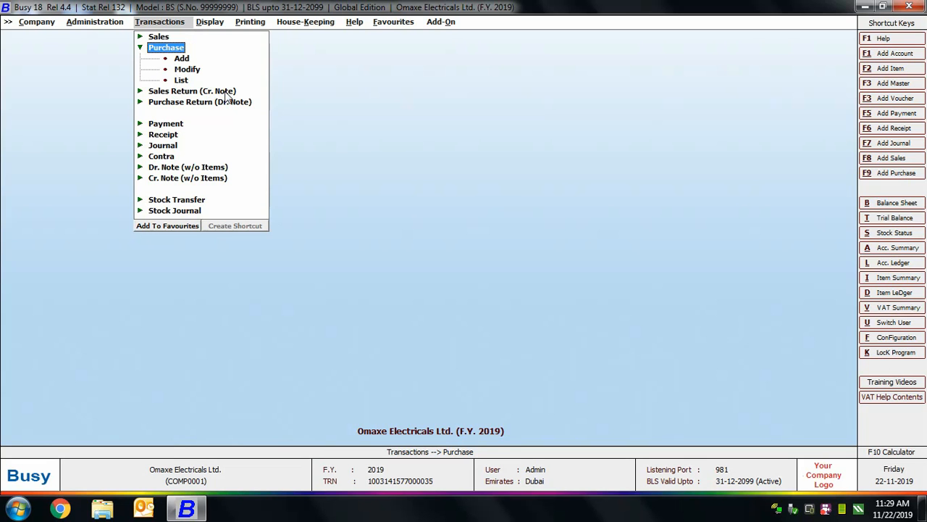
left_click(182, 59)
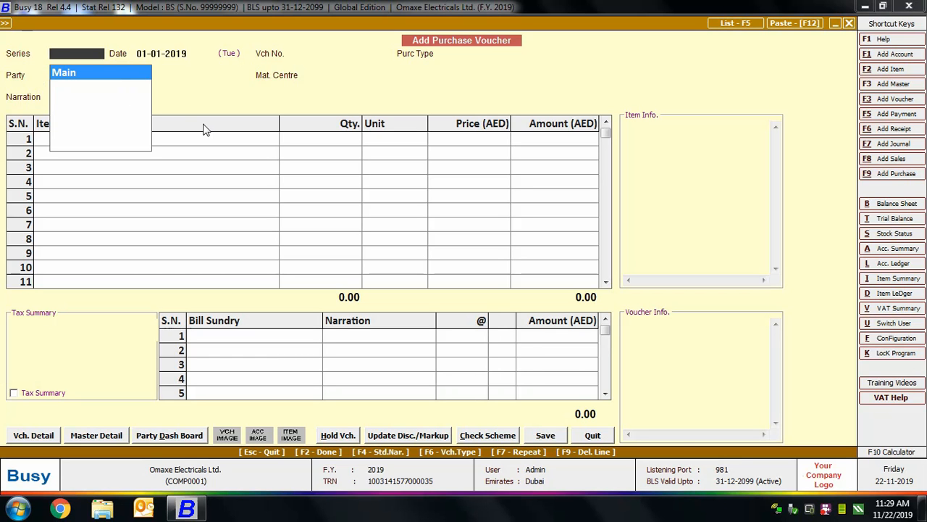
key("Return")
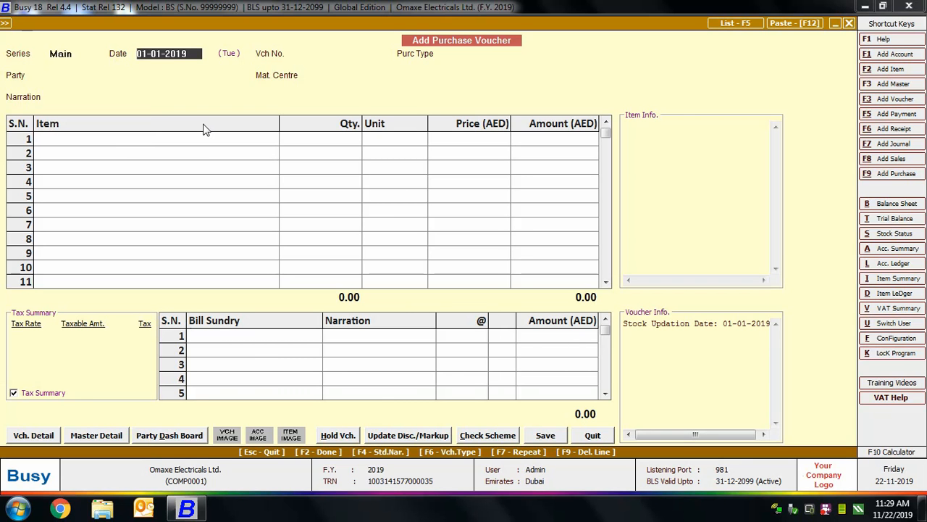
key("Return")
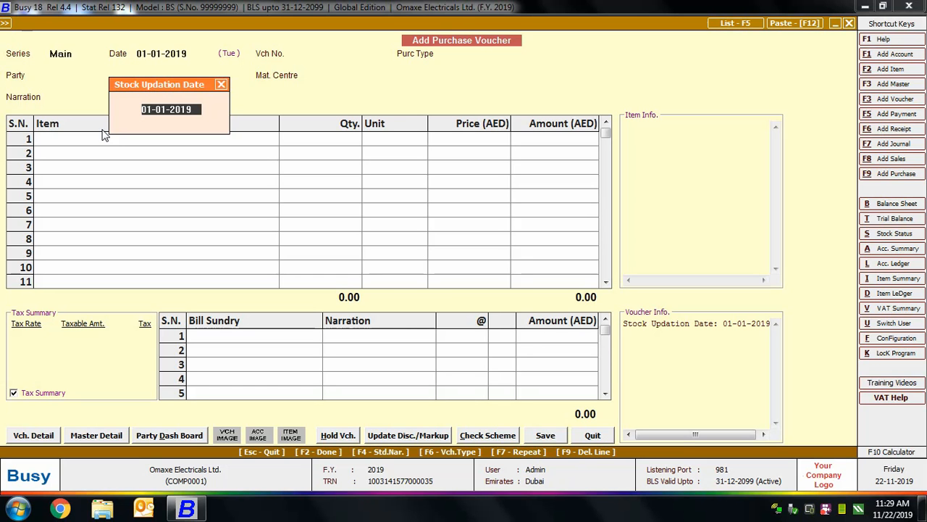
key("Return")
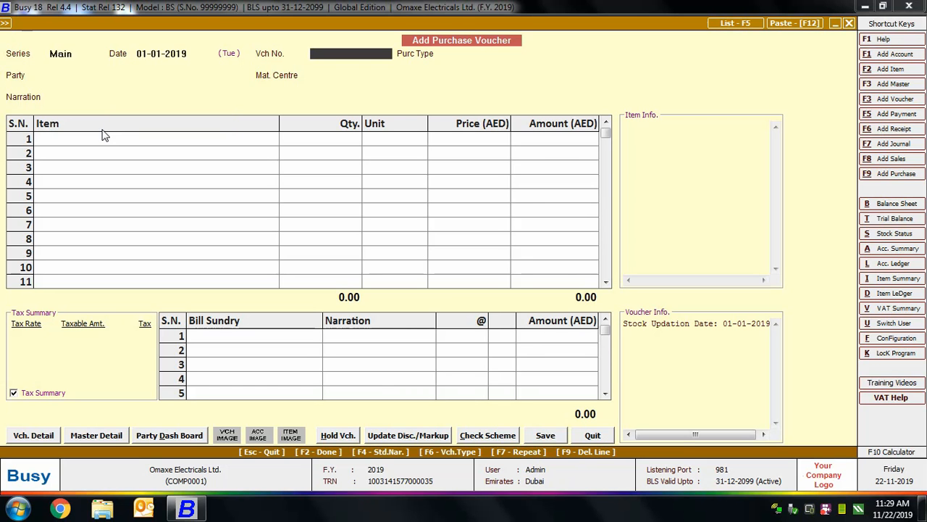
- Enter Smsng - 123 as the purchase voucher number and choose VAT/5% (T) as the purchase type
type("Smsng - 123")
key("Return")
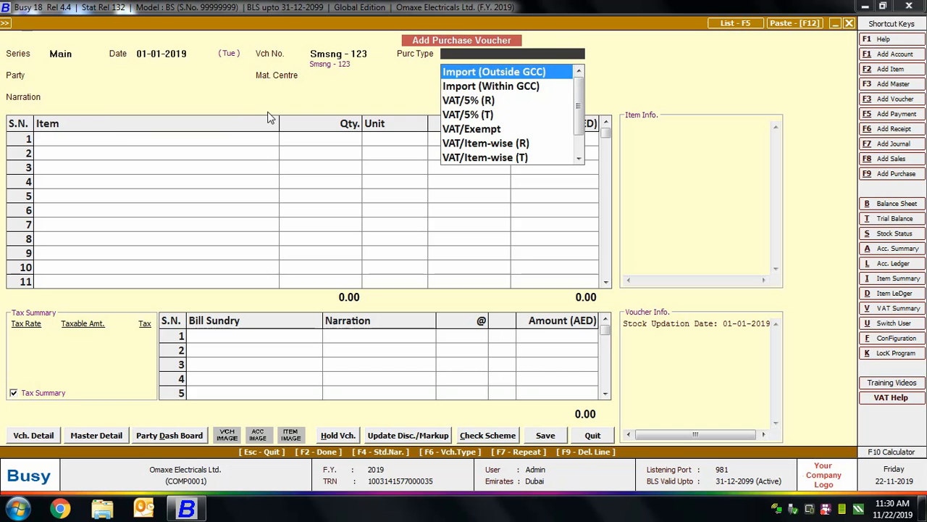
type("vat")
key("Down")
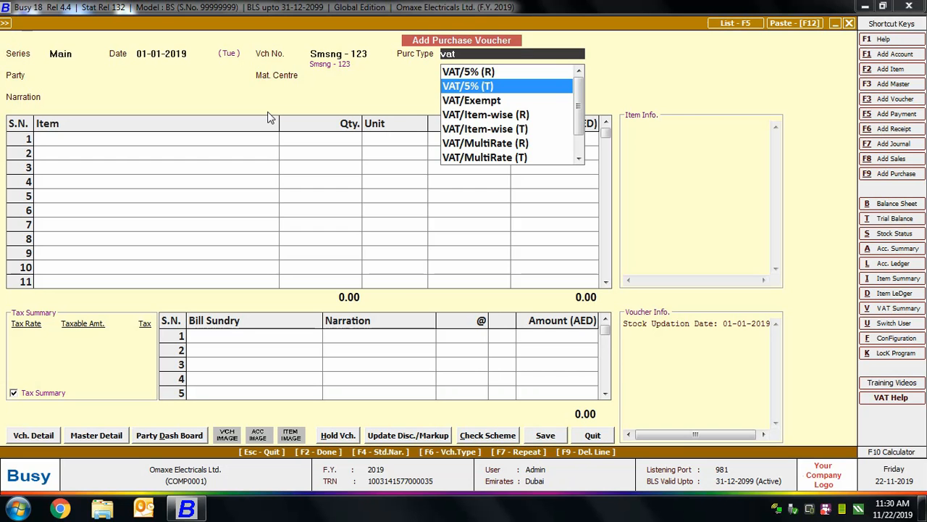
key("Return")
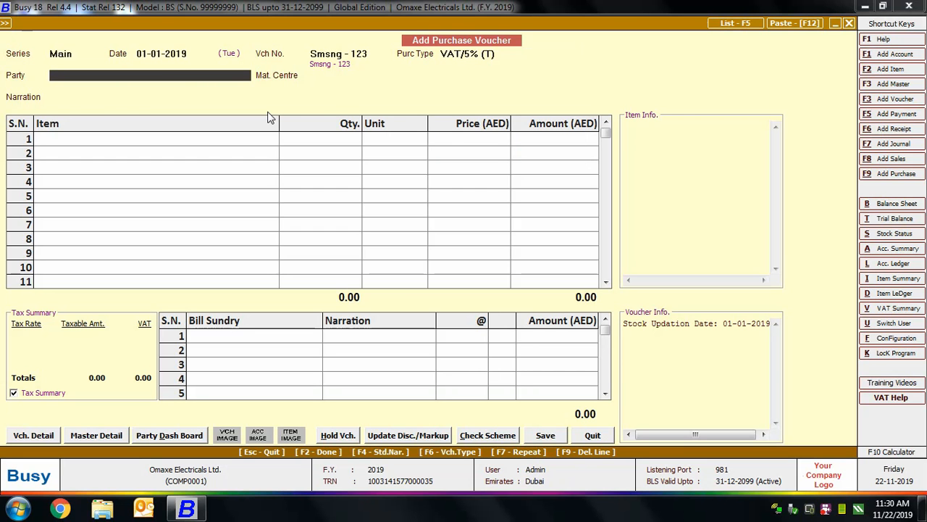
- Set the party to Bright Electricals and the material centre to Main Store, leaving the narration blank
type("b")
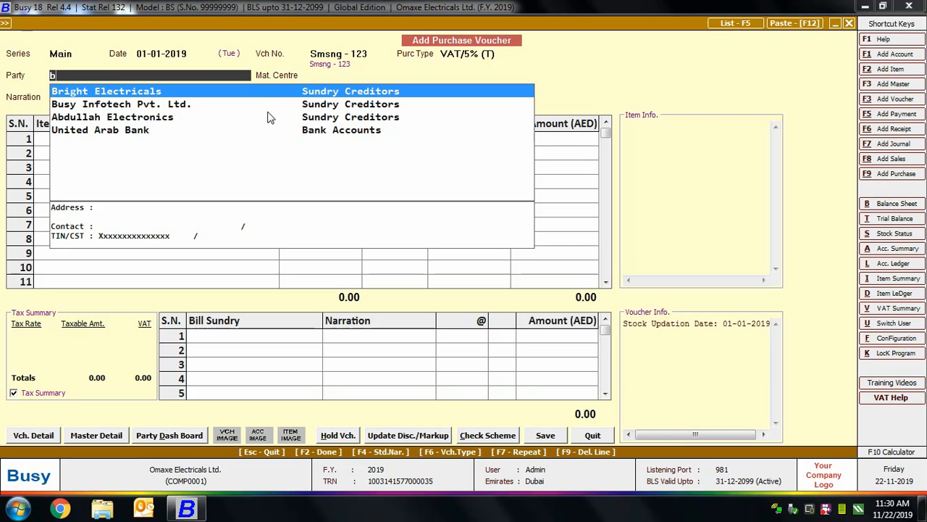
key("Return")
key("Down")
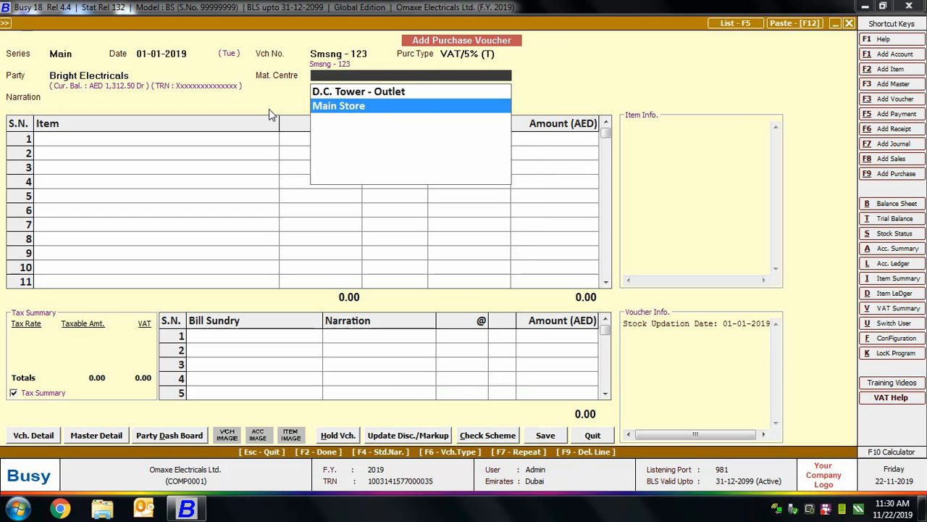
key("Return")
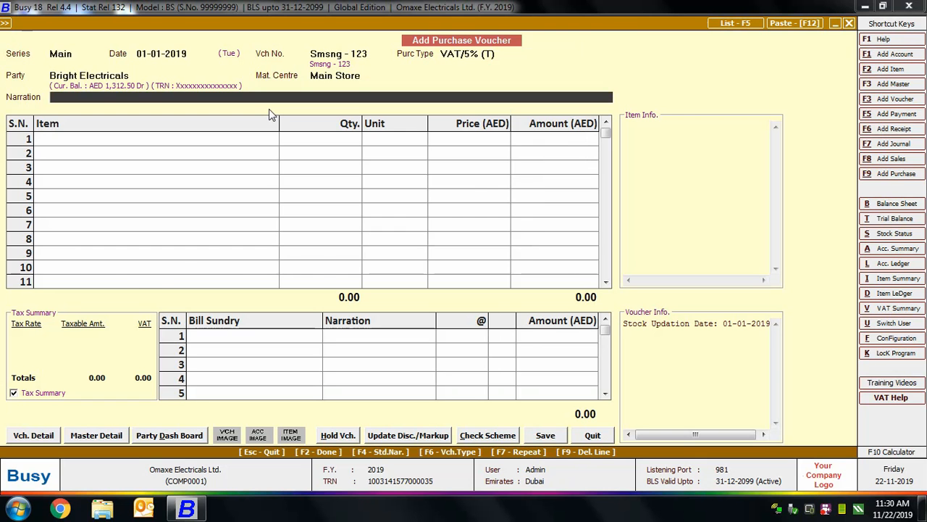
key("Return")
- Add the item Samsung 265 Litre Refrigerator with quantity 5 Pcs. at a price of AED 1,000.00, and finish the item list
type("sm")
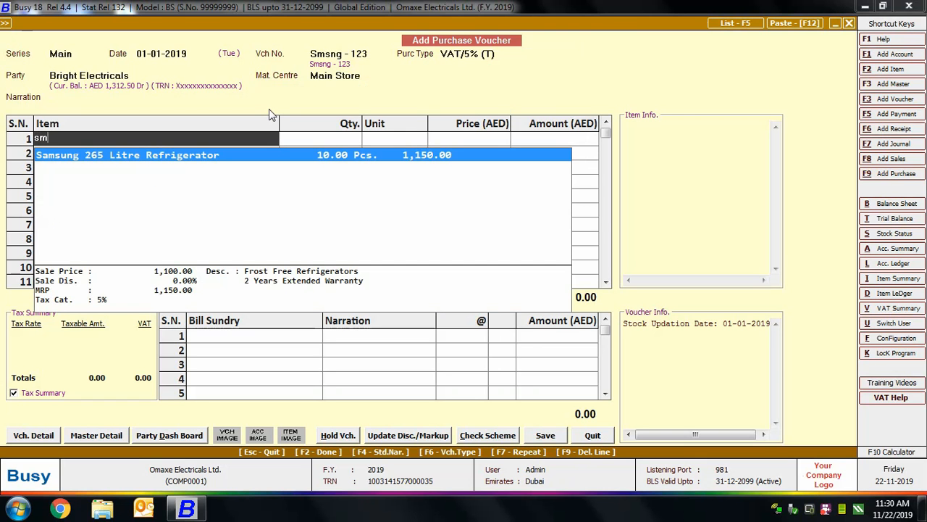
key("Return")
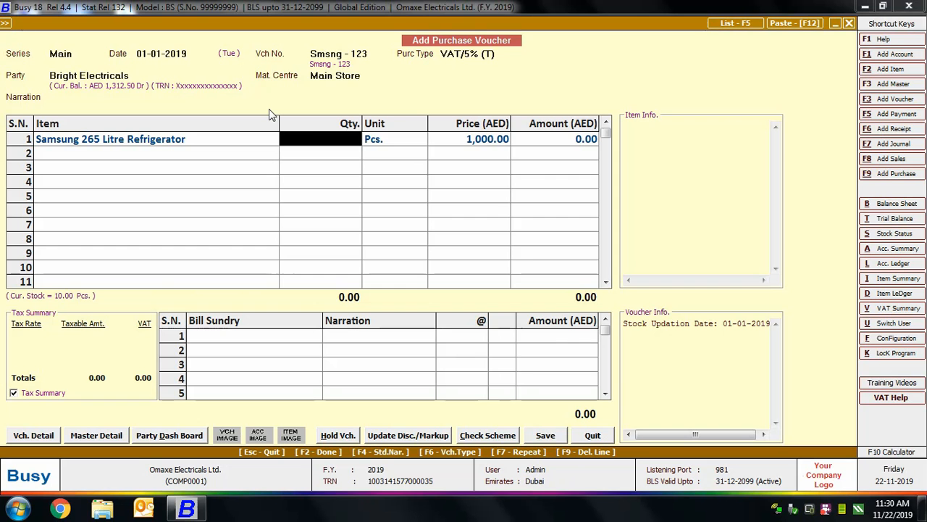
type("5")
key("Return")
key("Return")
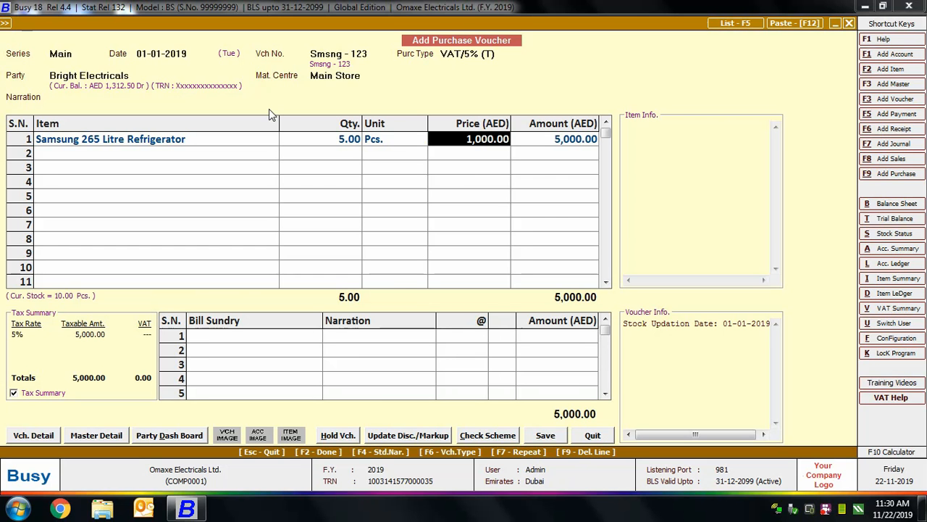
key("Return")
key("Return")
key("Return")
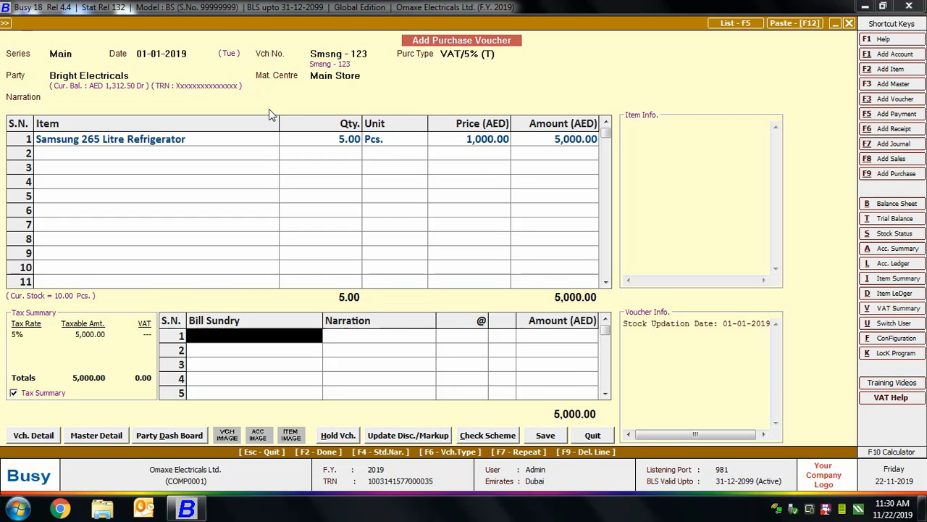
- Add the VAT bill sundry at 5% to the purchase voucher and check the item and tax amounts
type("V")
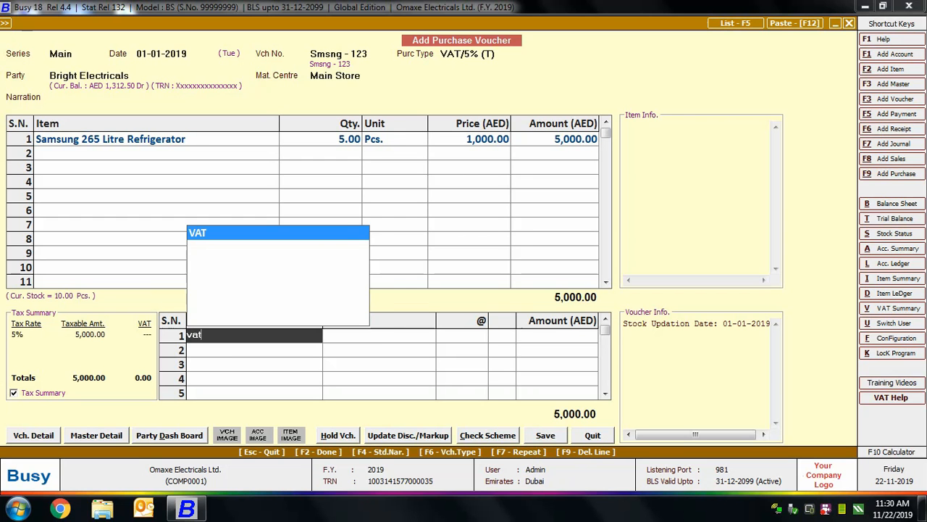
key("Return")
key("Return")
key("Return")
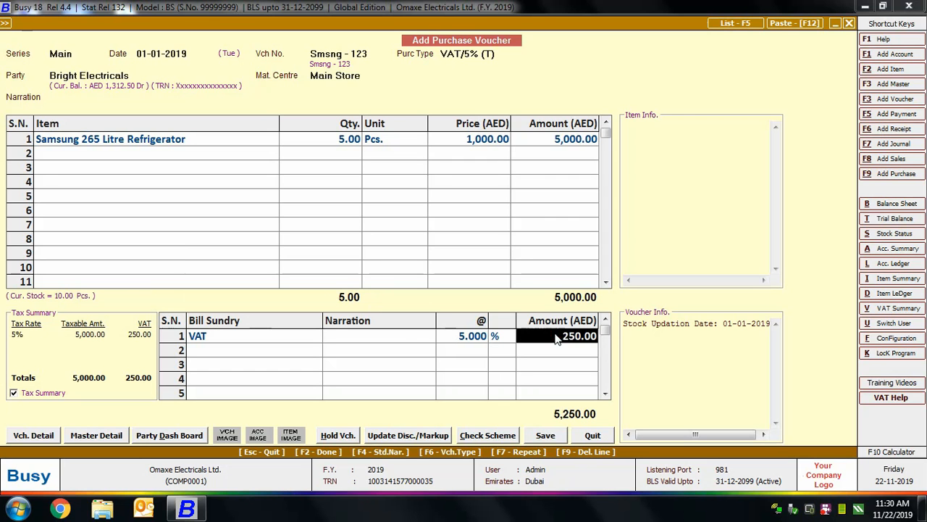
left_click(542, 139)
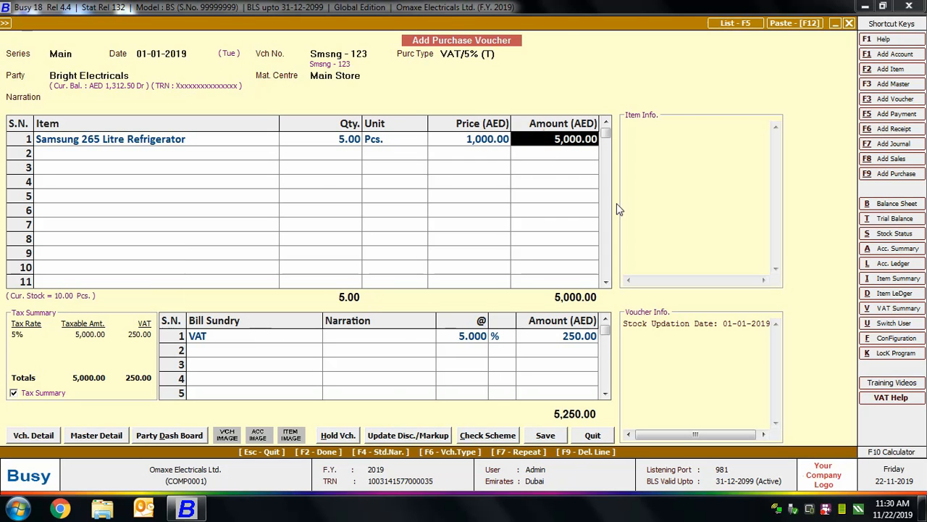
left_click(545, 336)
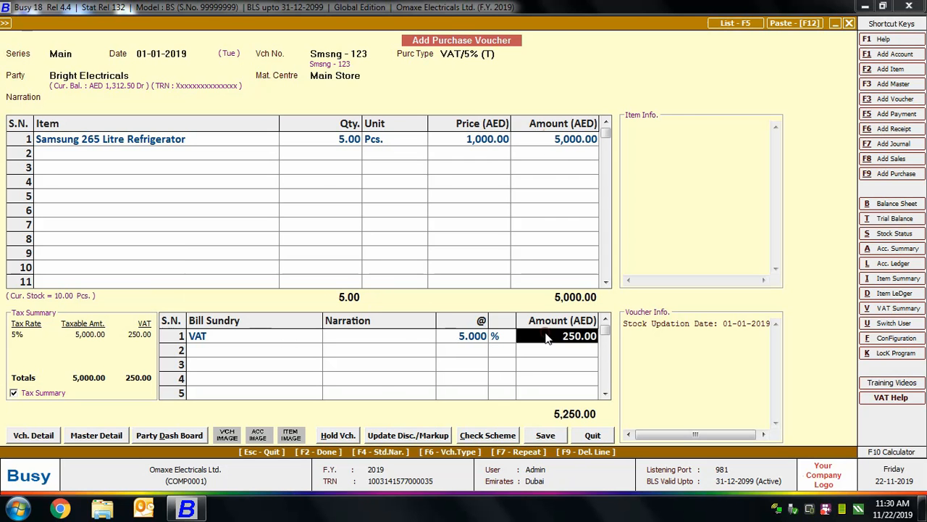
left_click(10, 342)
- Save the purchase voucher with no additional expenses, accepting bill number Smsng - 123 dated 01-01-2019 for VAT reporting
left_click(546, 436)
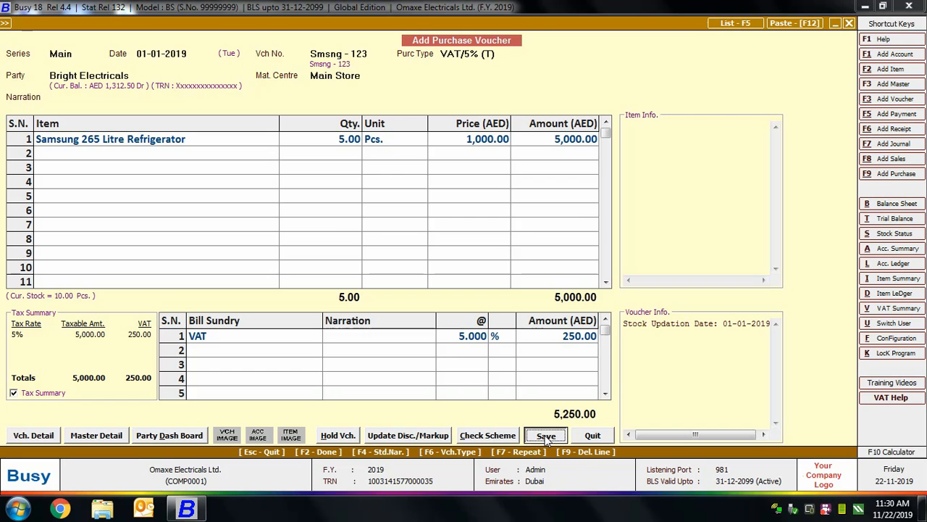
left_click(546, 437)
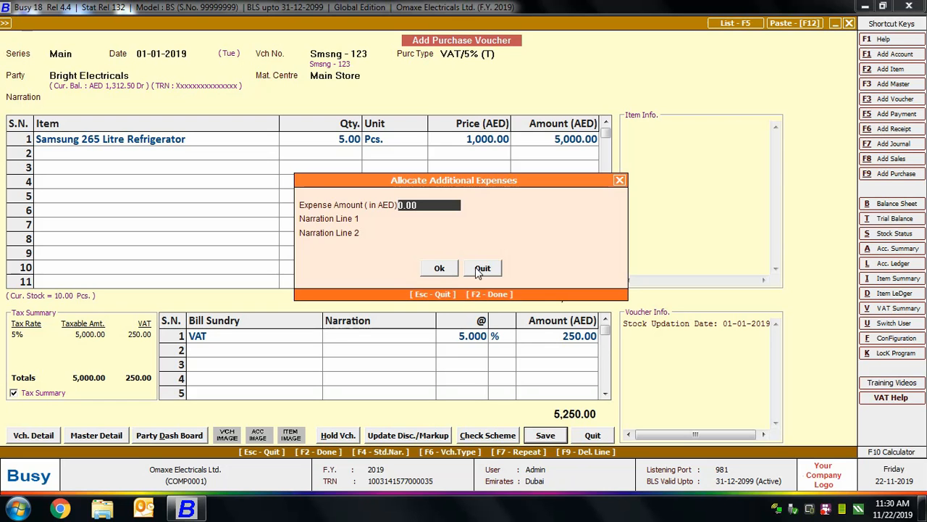
left_click(437, 269)
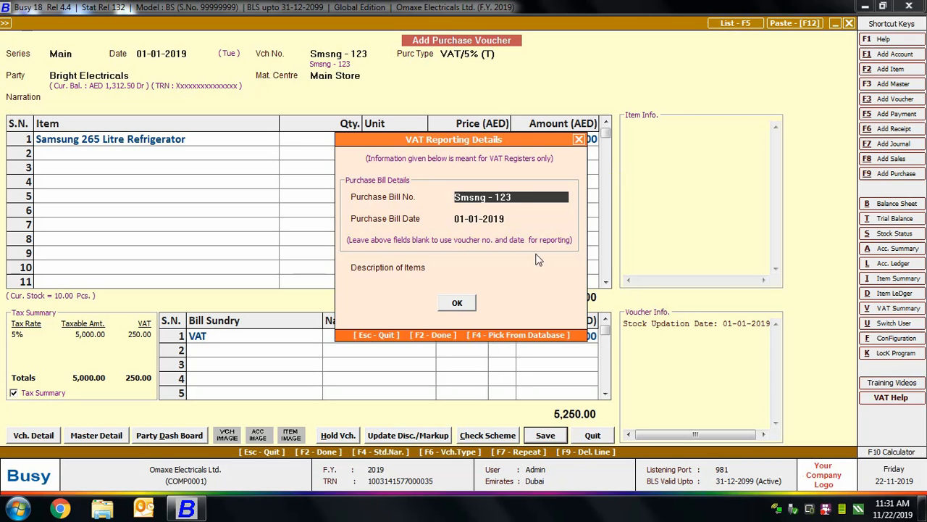
left_click(458, 303)
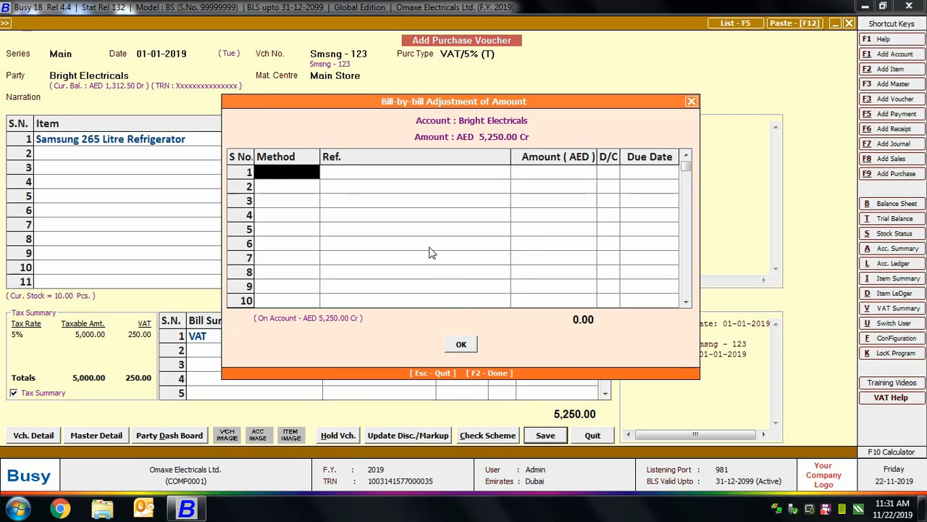
- Adjust the full bill amount as New Ref. Smsng - 123 with due date 01-02-2019, and leave purchase voucher entry
type("new")
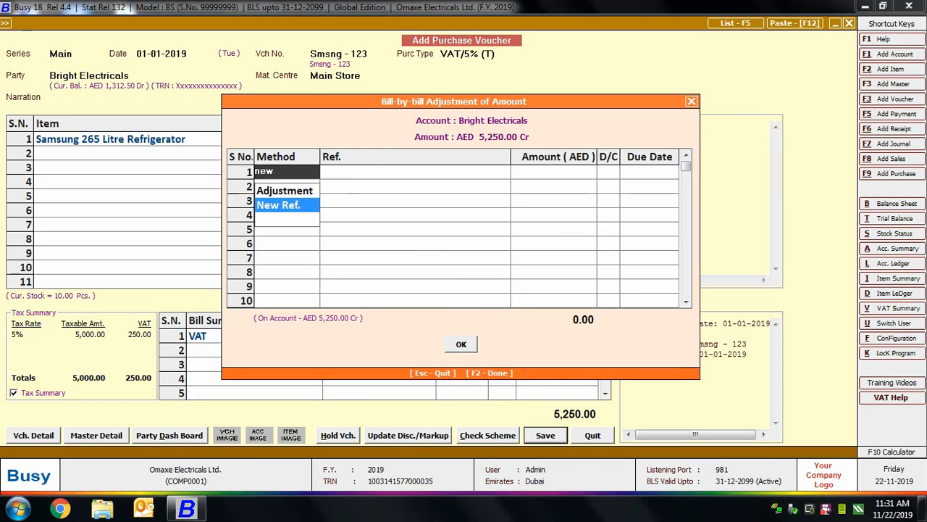
key("Return")
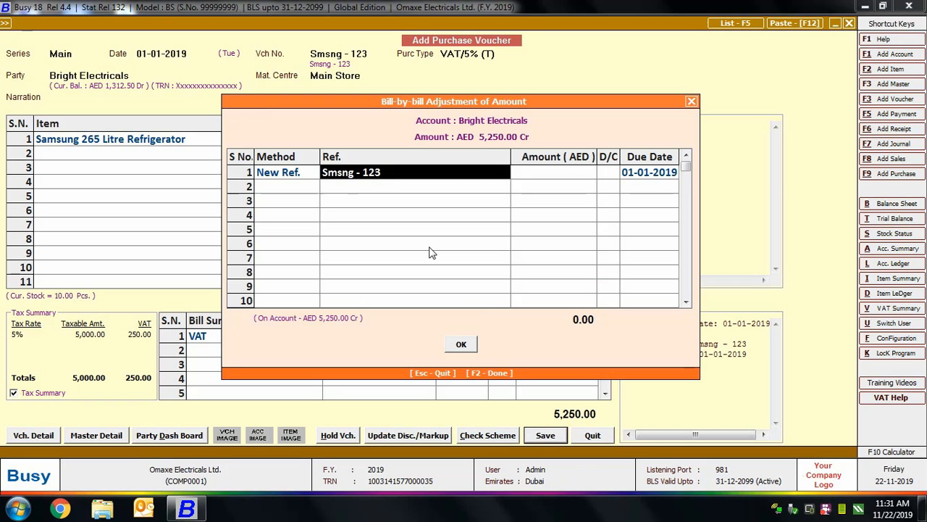
key("Return")
key("Return")
key("Return")
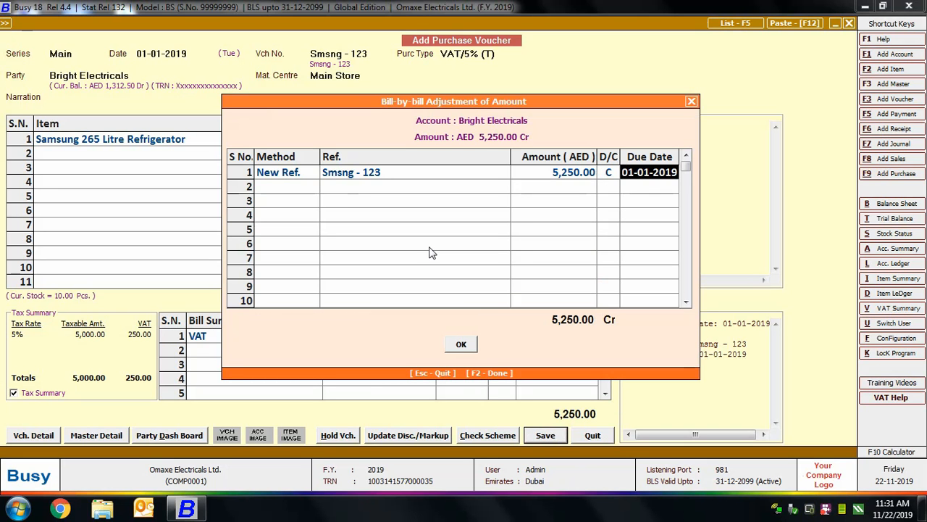
type("1-")
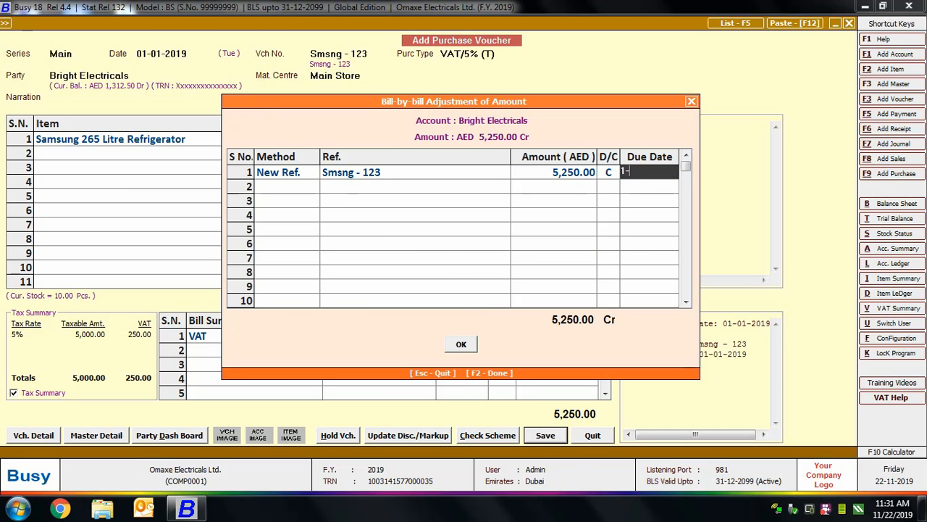
type("02-2019")
key("Return")
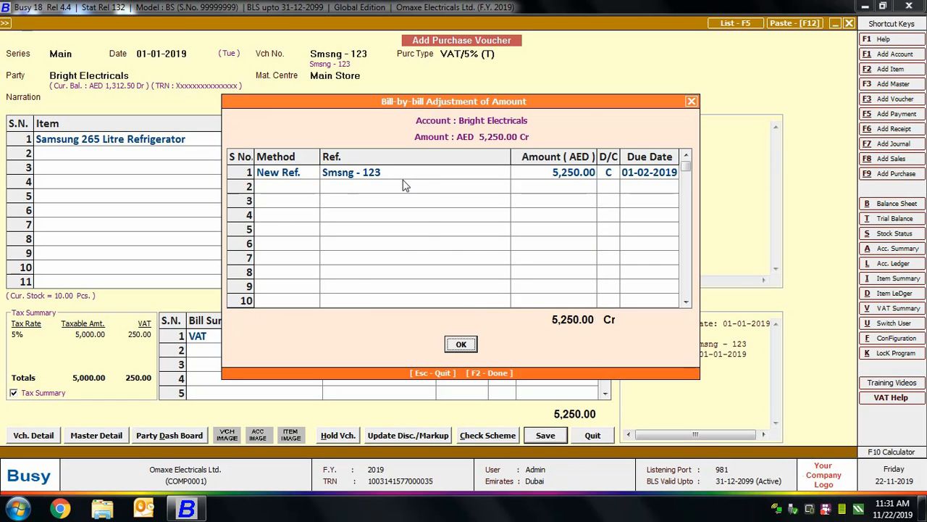
left_click(461, 344)
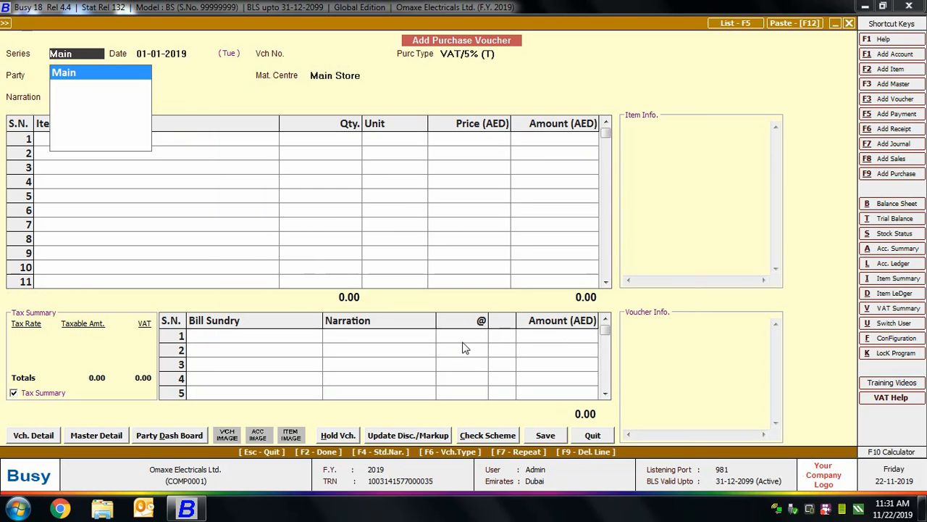
key("Escape")
key("Escape")
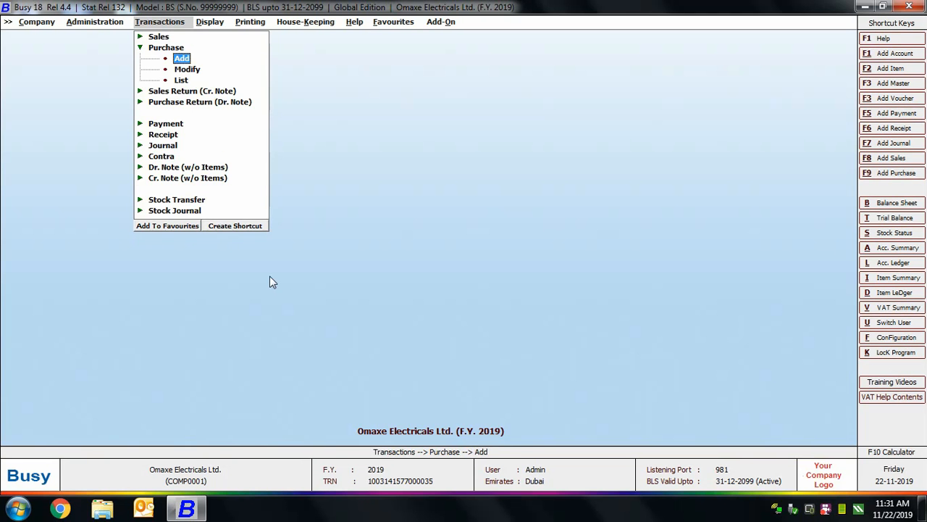
key("Escape")
- Start a new sales voucher in the Main series with 02-01-2019 as the voucher and stock updation date
left_click(155, 36)
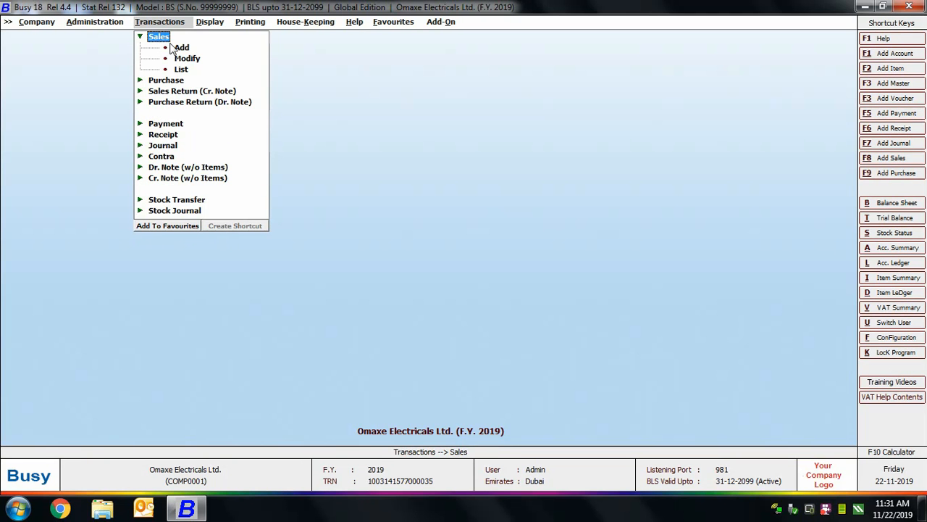
double_click(183, 48)
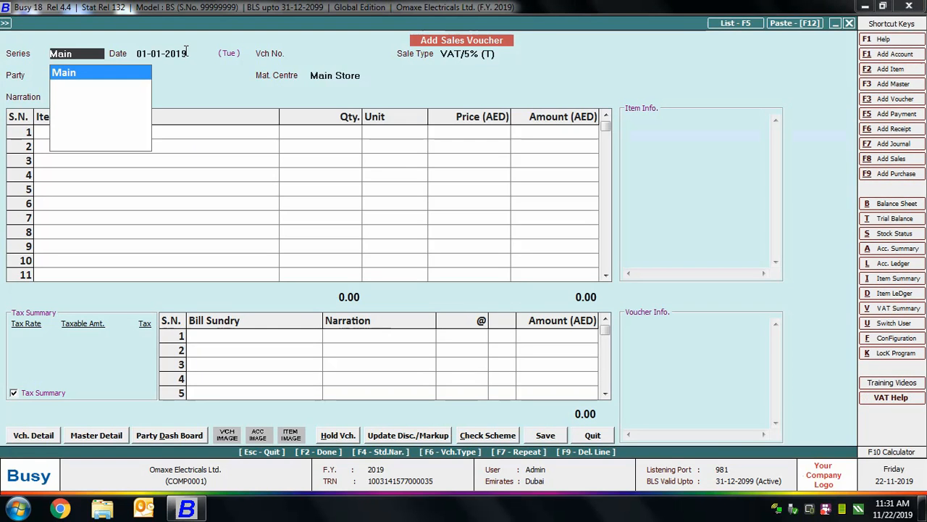
key("Return")
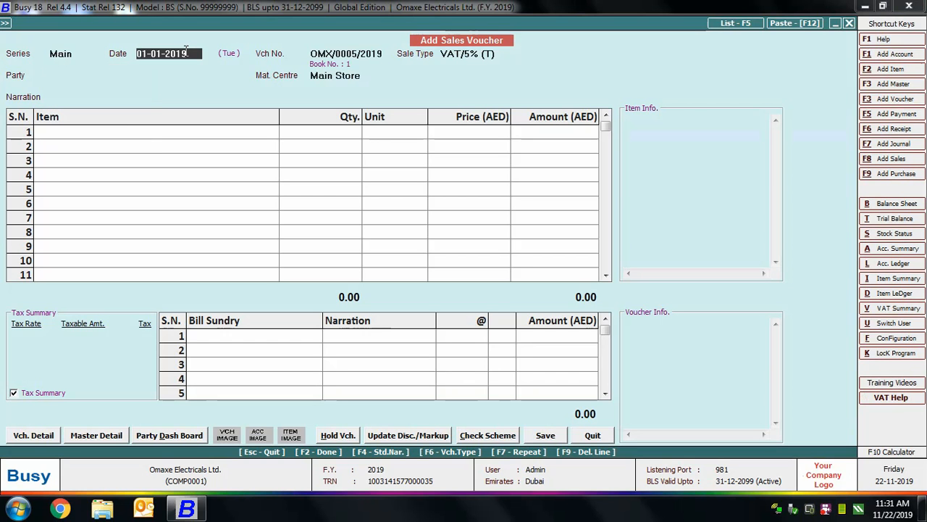
type("2")
key("Return")
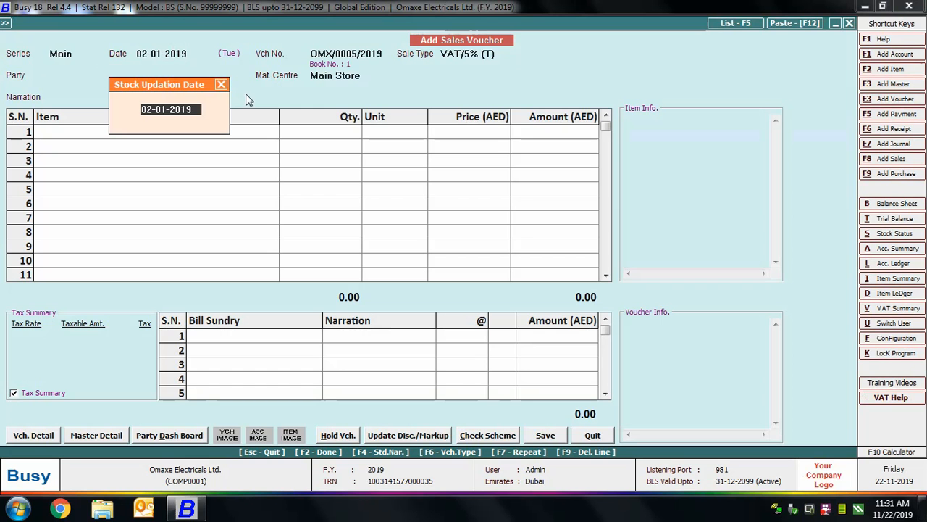
key("Return")
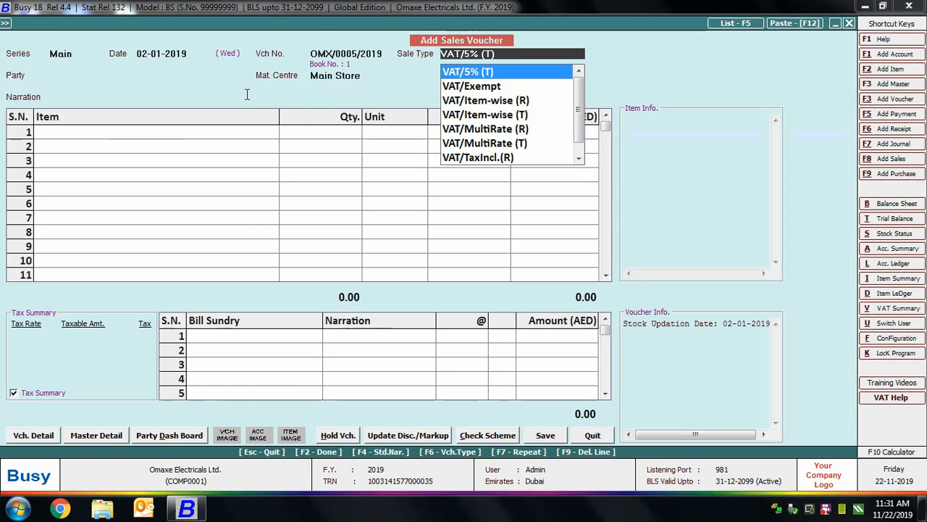
- Set the sale type to VAT/Item-wise (T), with Arshia Enterprises as party and Main Store as material centre
left_click(345, 52)
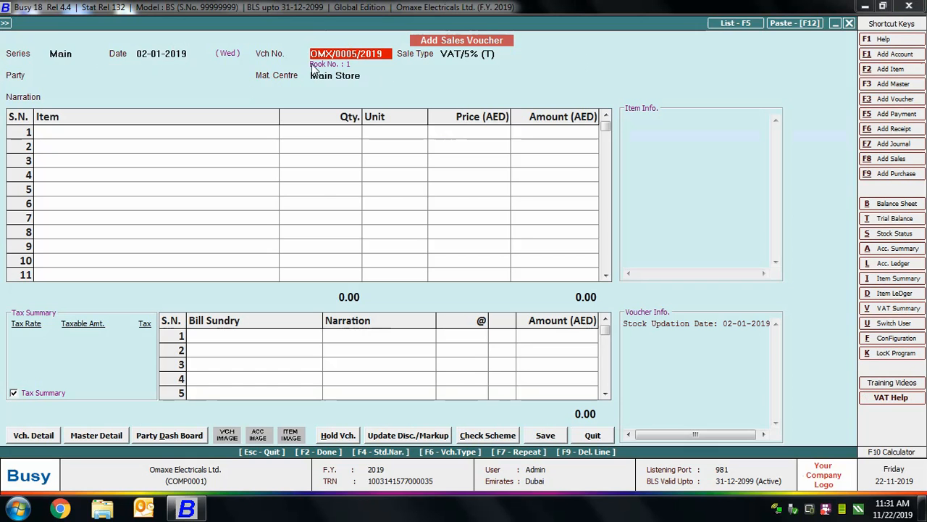
left_click(465, 54)
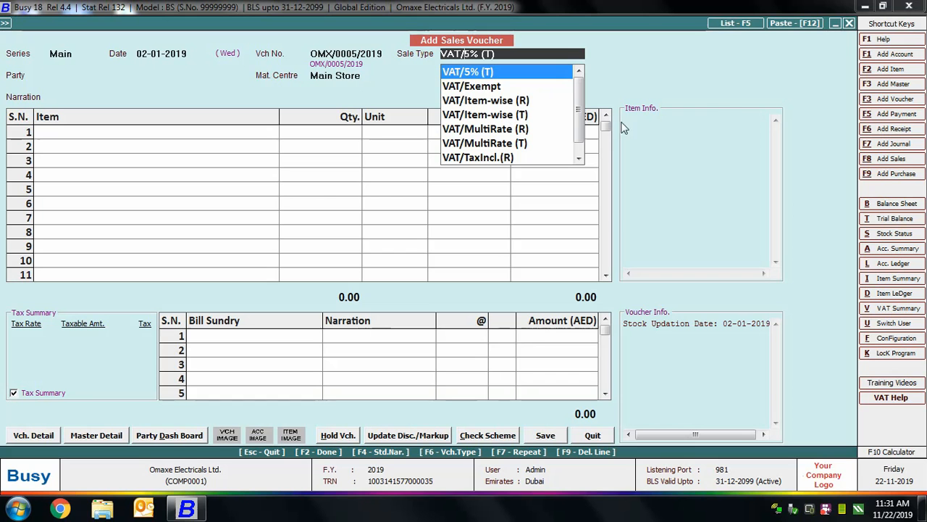
key("Down")
key("Down")
key("Down")
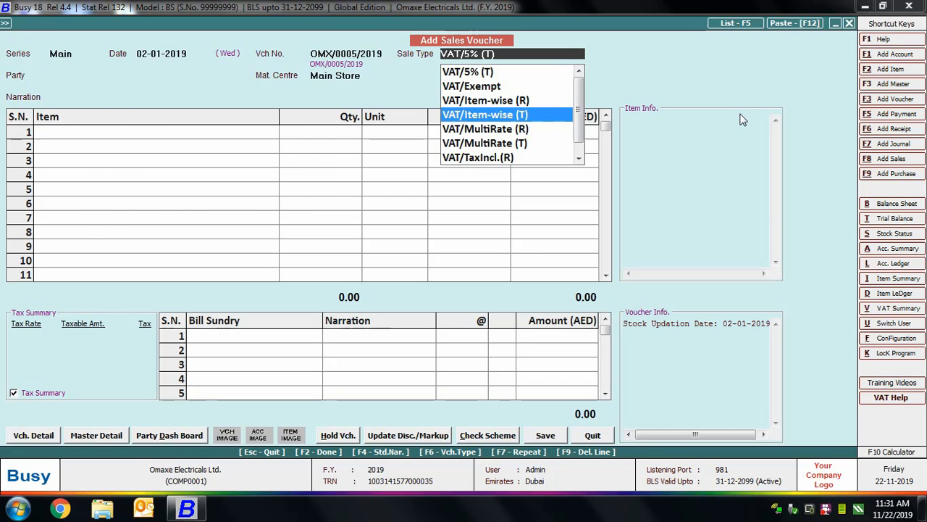
key("Return")
key("Down")
key("Return")
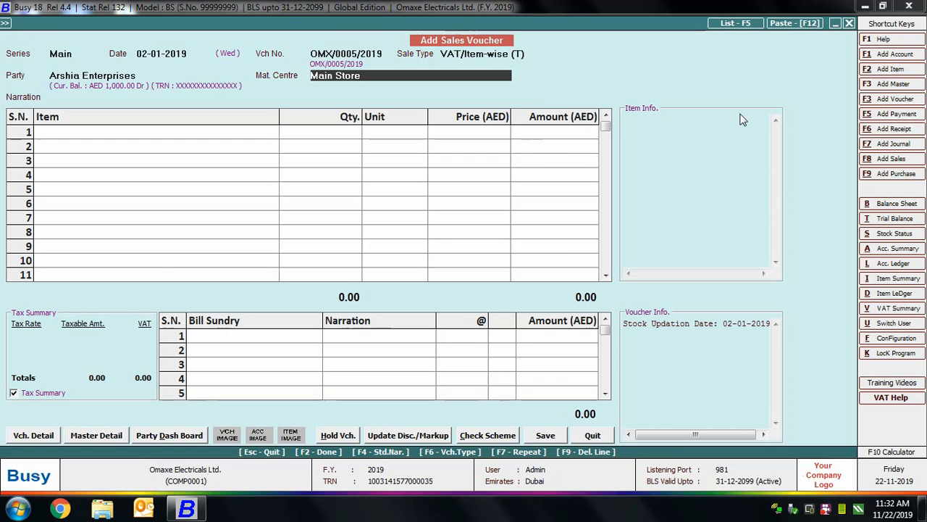
key("Return")
key("Return")
- Add one Samsung 265 Litre Refrigerator at 1,100.00 to the sales voucher, accepting 5% item-wise VAT
type("sam")
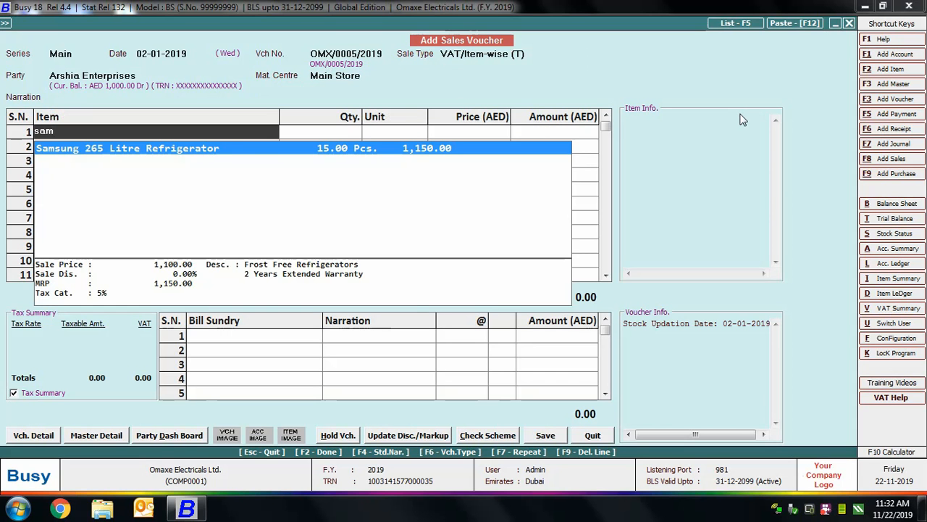
key("Return")
type("1")
key("Return")
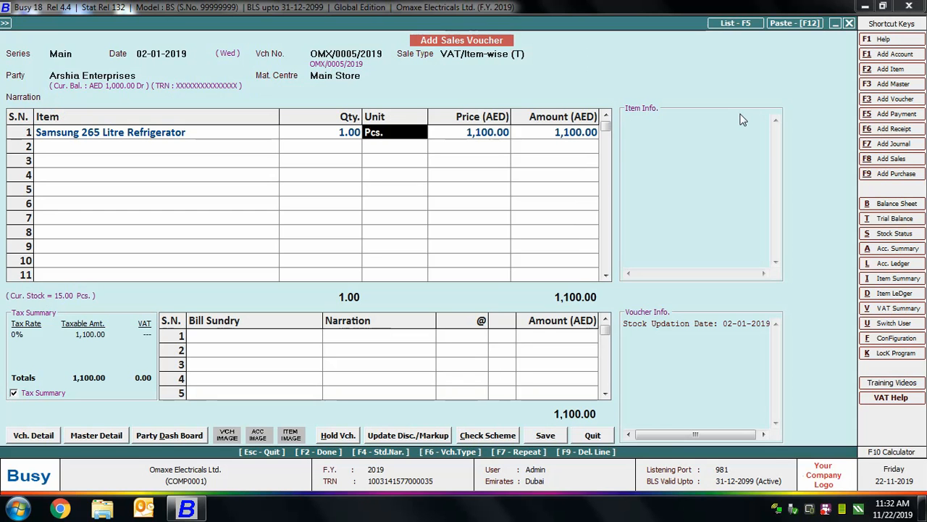
key("Return")
key("Return")
key("Return")
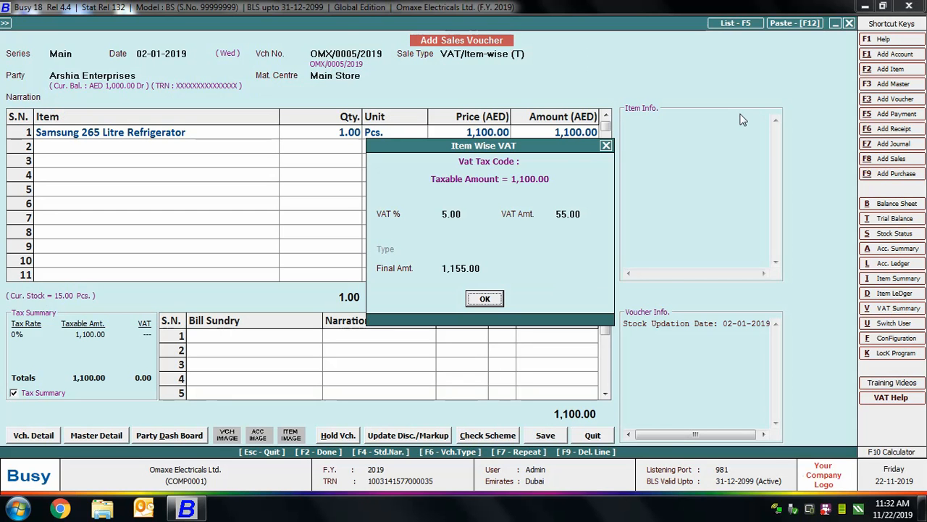
left_click(453, 213)
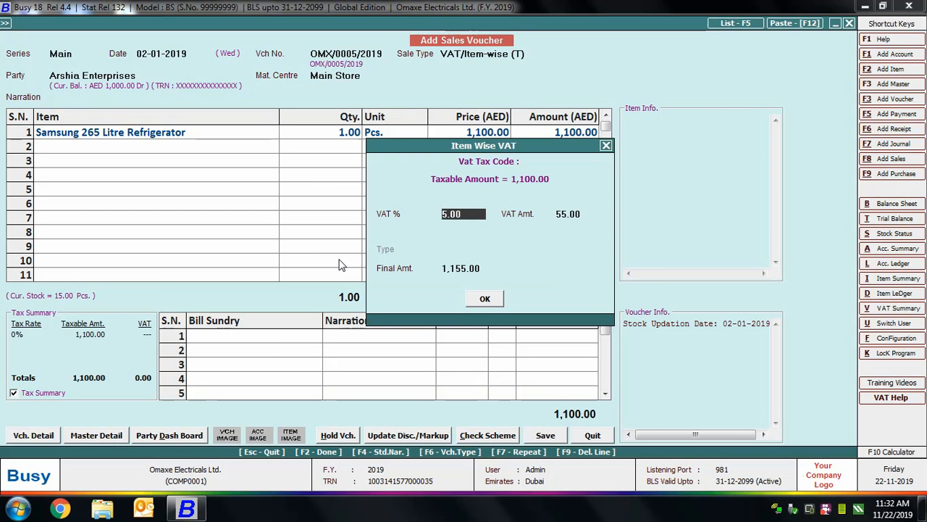
left_click(485, 298)
- Add one Glen Burner Stove at 400.00 as the second item, accepting 0% item-wise VAT with type Exempt
type("g")
key("Return")
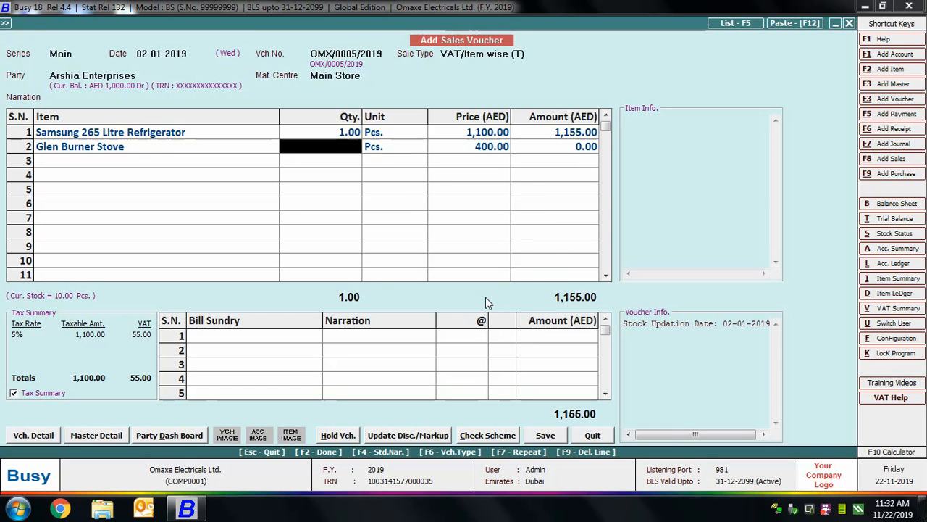
type("1")
key("Return")
key("Return")
key("Return")
key("Return")
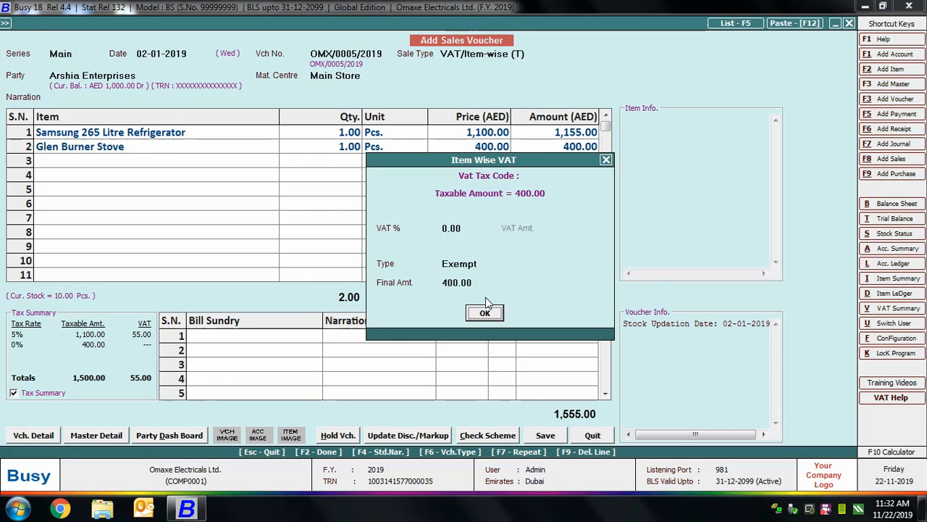
left_click(446, 226)
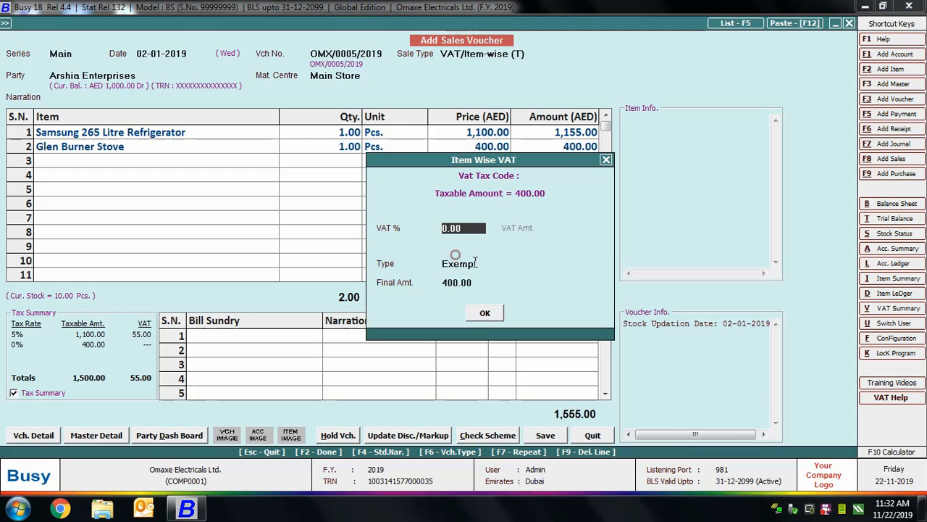
key("Return")
key("Return")
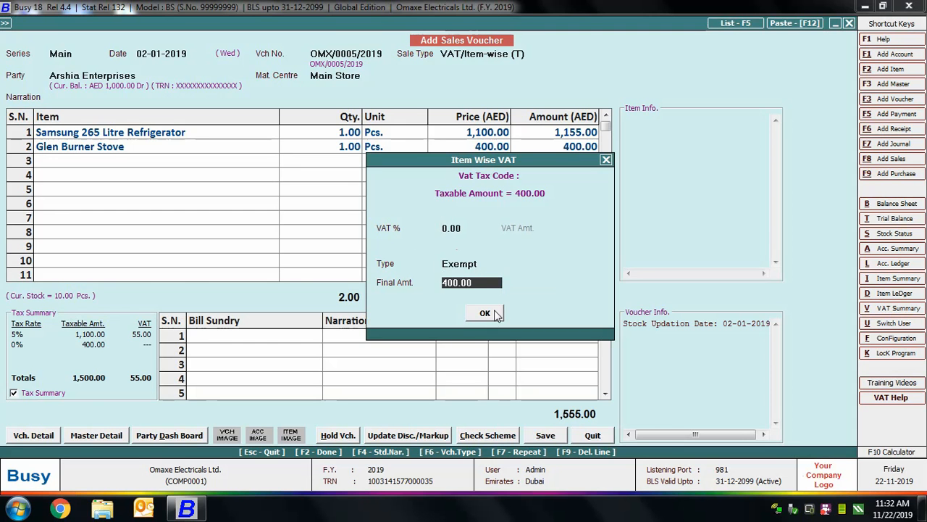
left_click(493, 314)
- Check the tax category in the item masters of the Samsung refrigerator and the Glen Burner Stove without modifying them
key("alt+m")
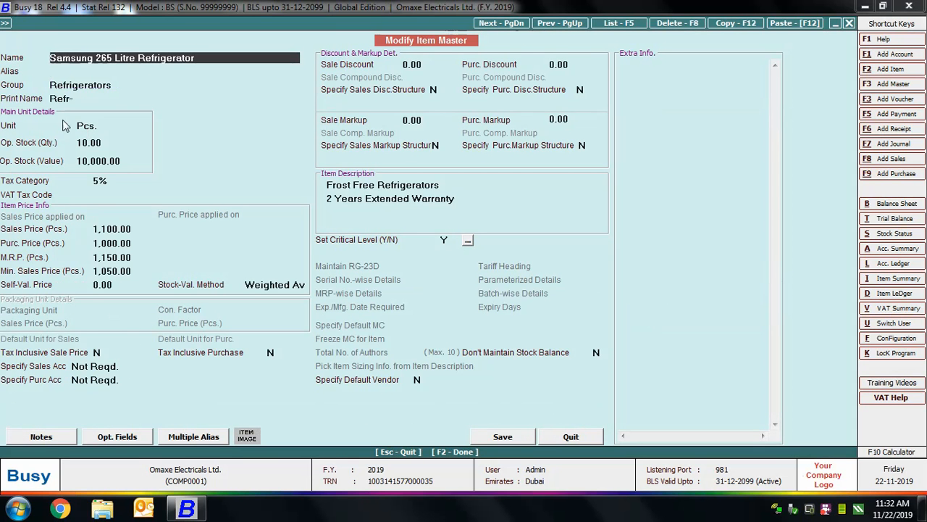
left_click(95, 183)
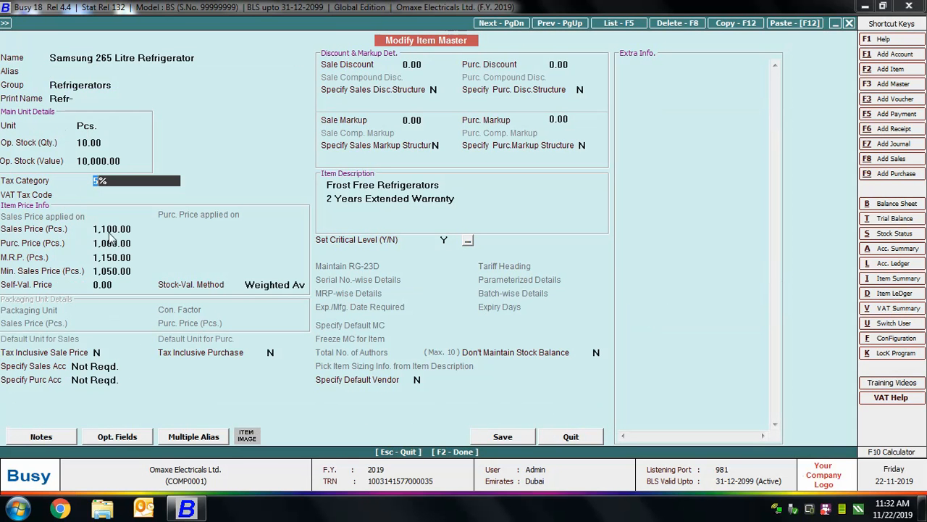
key("Escape")
left_click(64, 148)
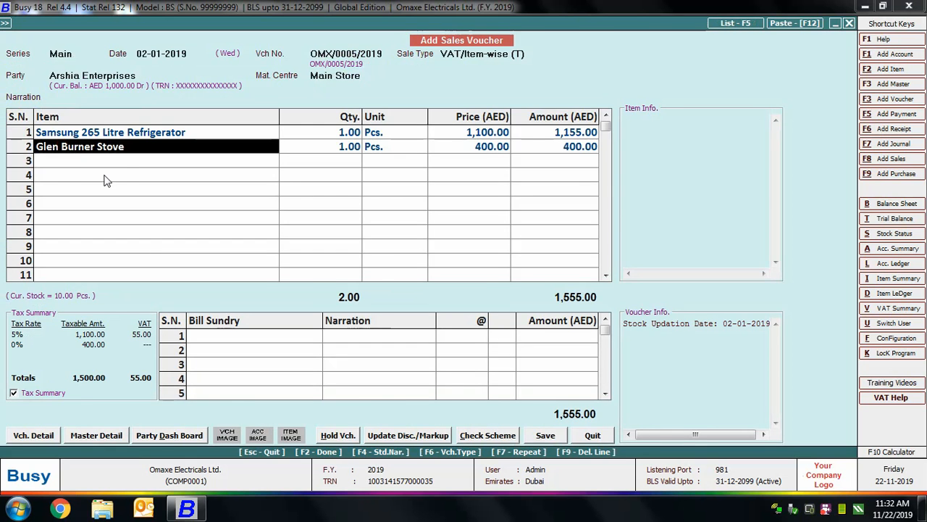
key("alt+m")
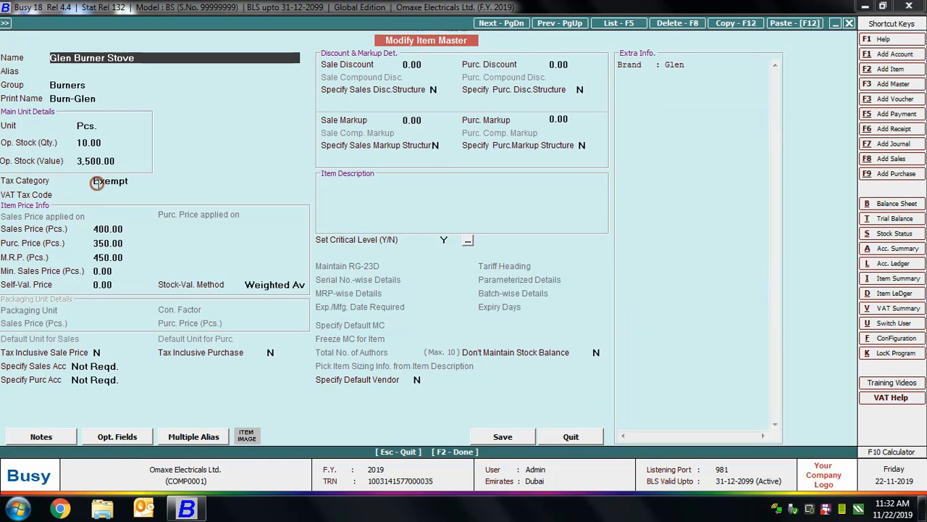
left_click(92, 181)
key("Escape")
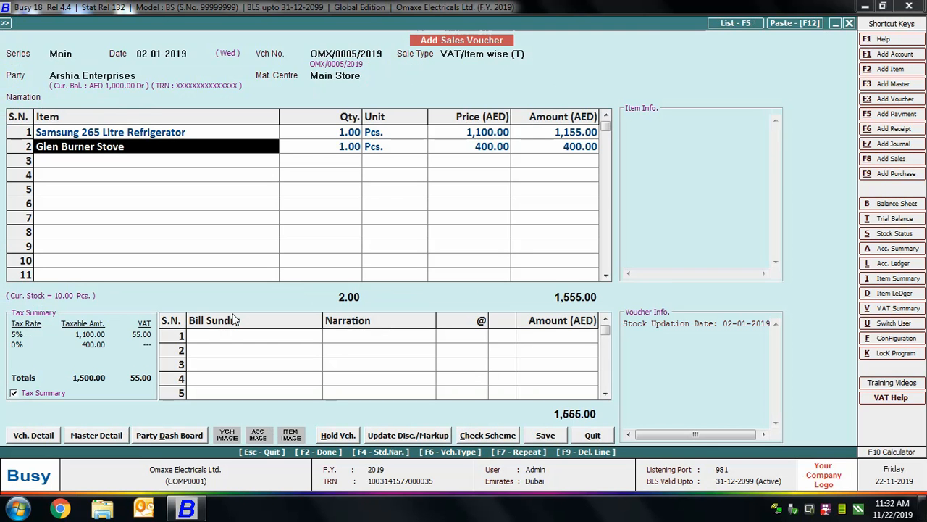
- Save the sales voucher without bill sundries, adjusting the full 1,555.00 as New Ref. with due date 01-02-2019
left_click_drag(209, 340, 249, 379)
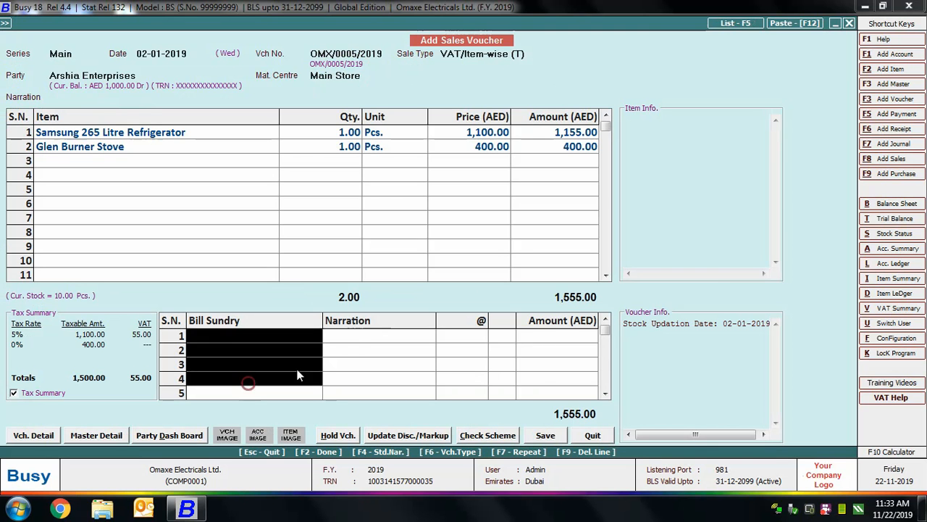
left_click(352, 349)
left_click(580, 335)
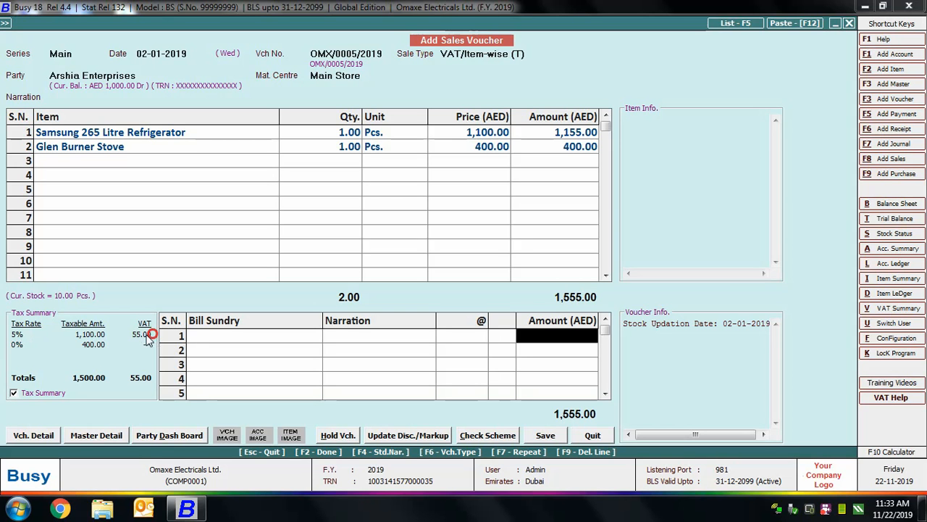
left_click(554, 439)
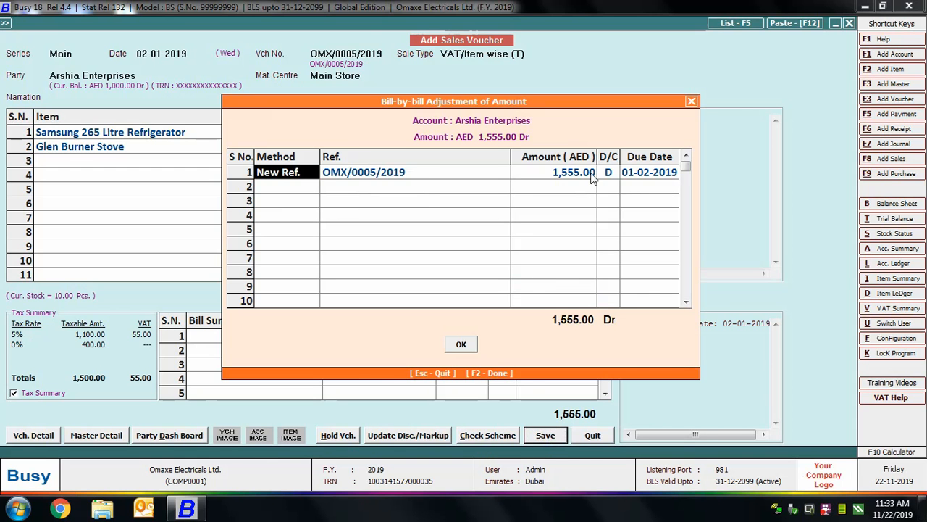
left_click(460, 340)
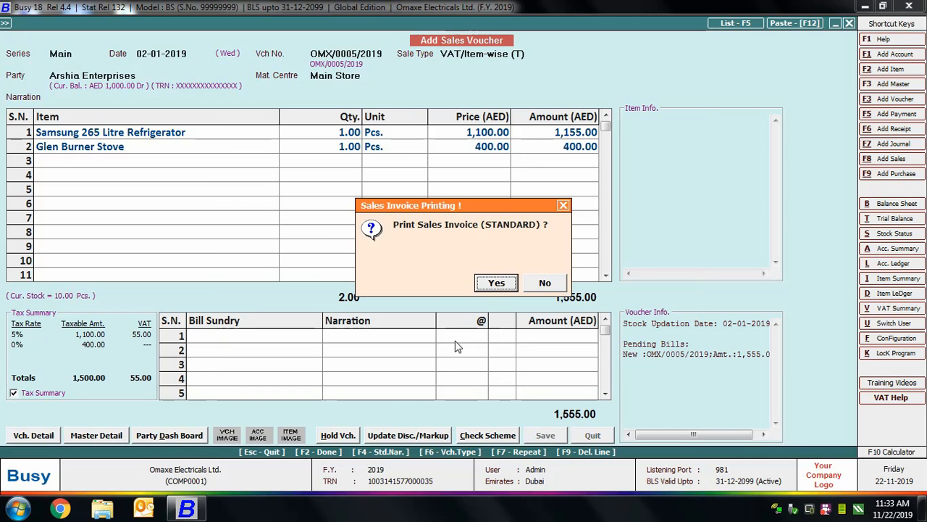
- Save the default configuration of the STANDARD sales invoice format and review the printed invoice in preview from header to footer
left_click(493, 285)
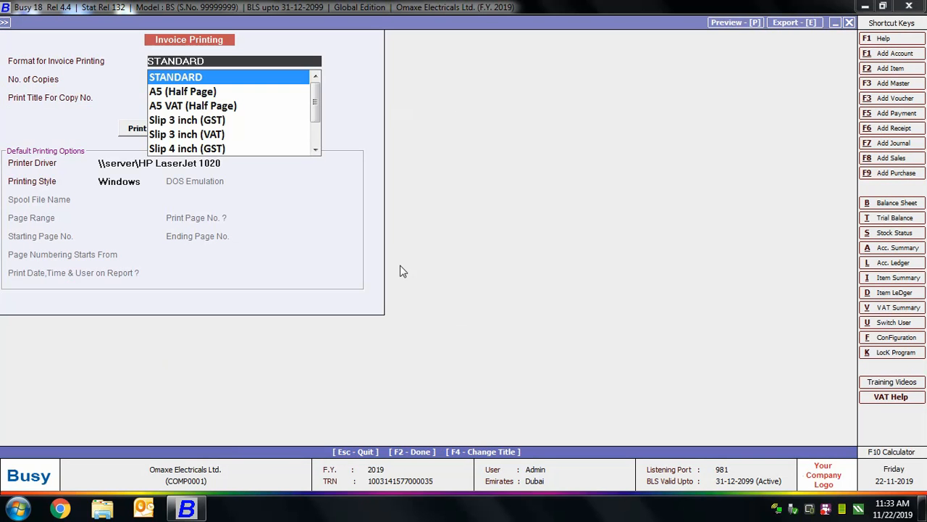
left_click(194, 82)
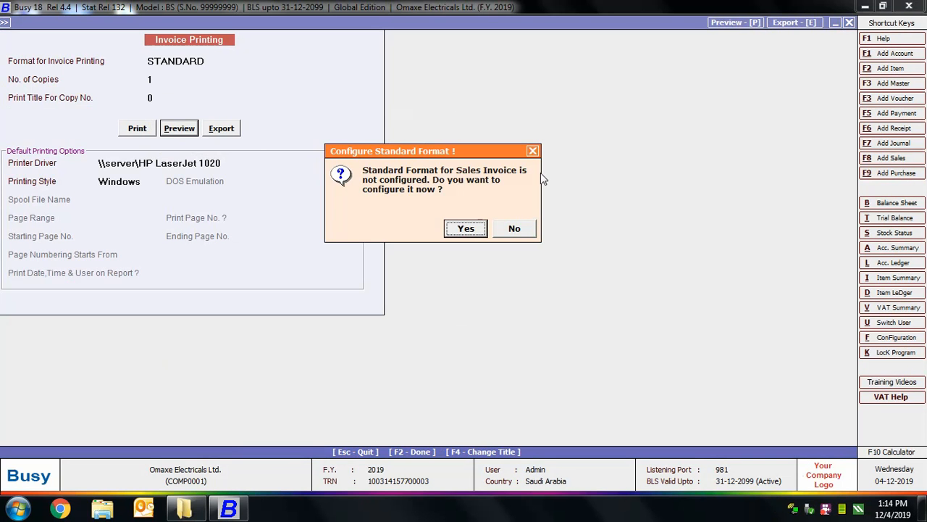
left_click(467, 228)
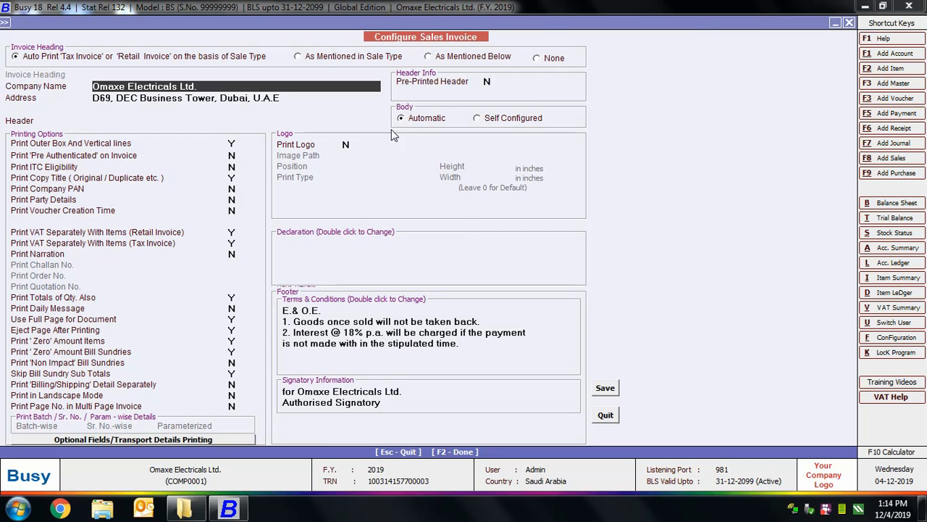
left_click(606, 388)
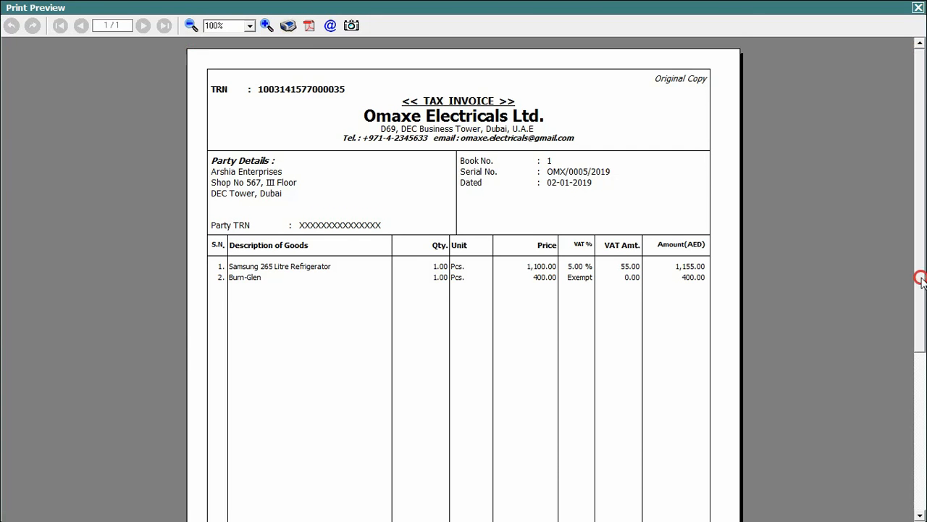
left_click_drag(922, 278, 922, 488)
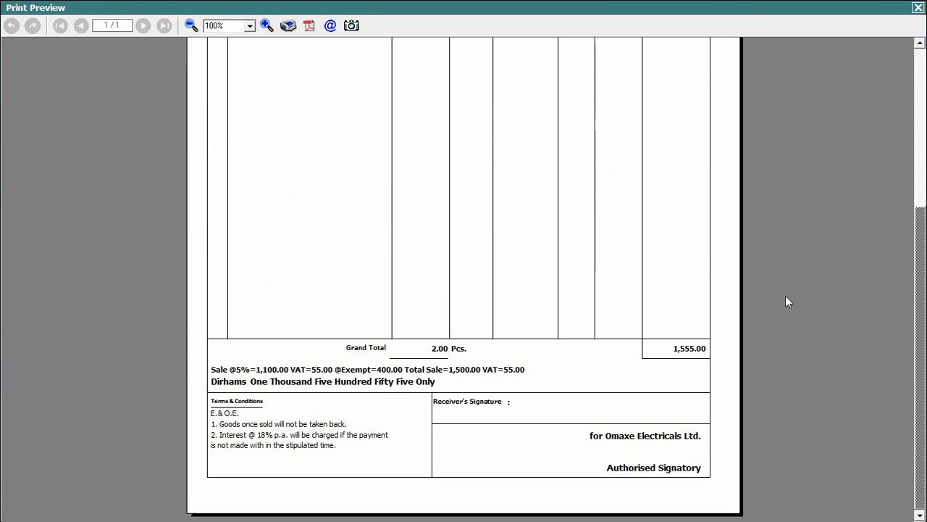
left_click(918, 7)
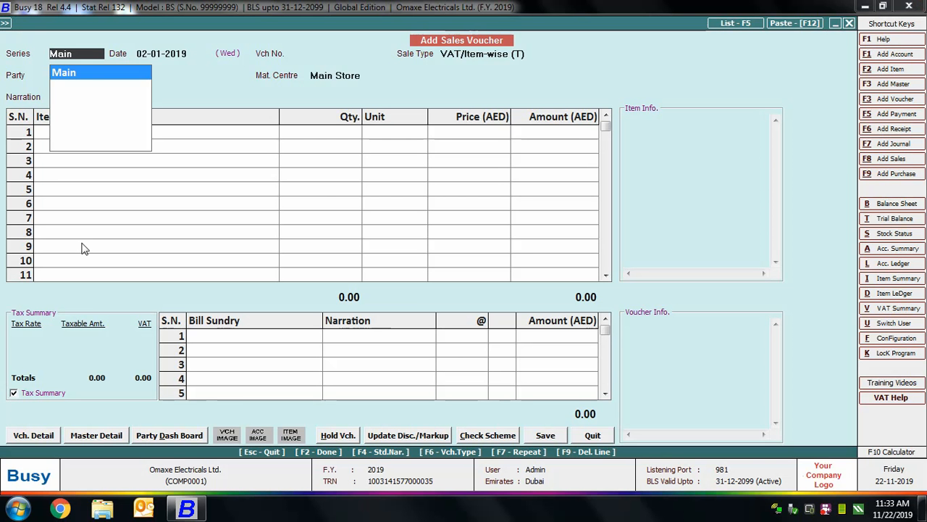
- Start another sales voucher in the Main series with 03-01-2019 as the voucher and stock updation date
key("Return")
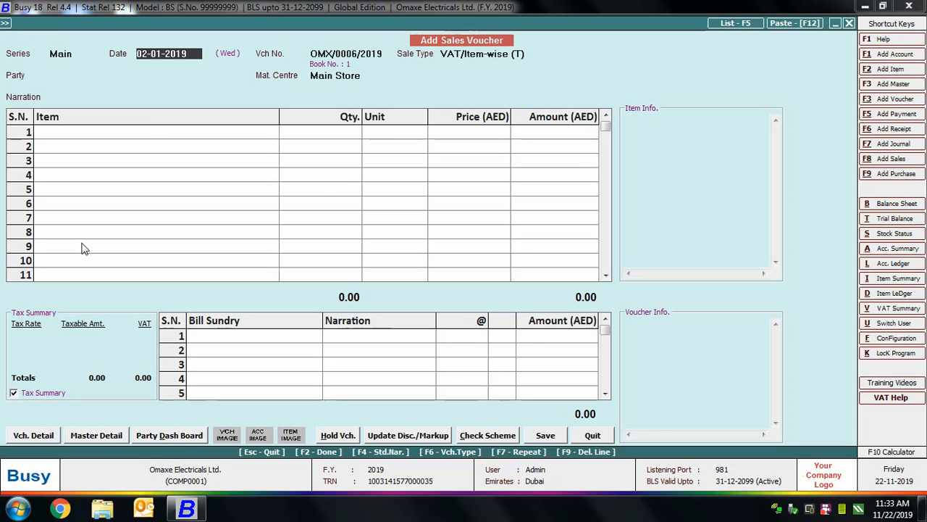
type("03")
key("Return")
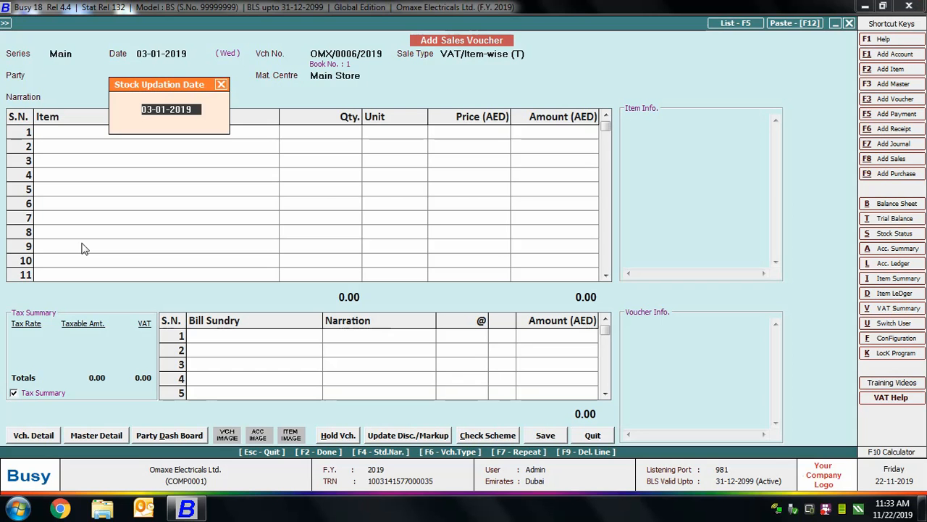
key("Return")
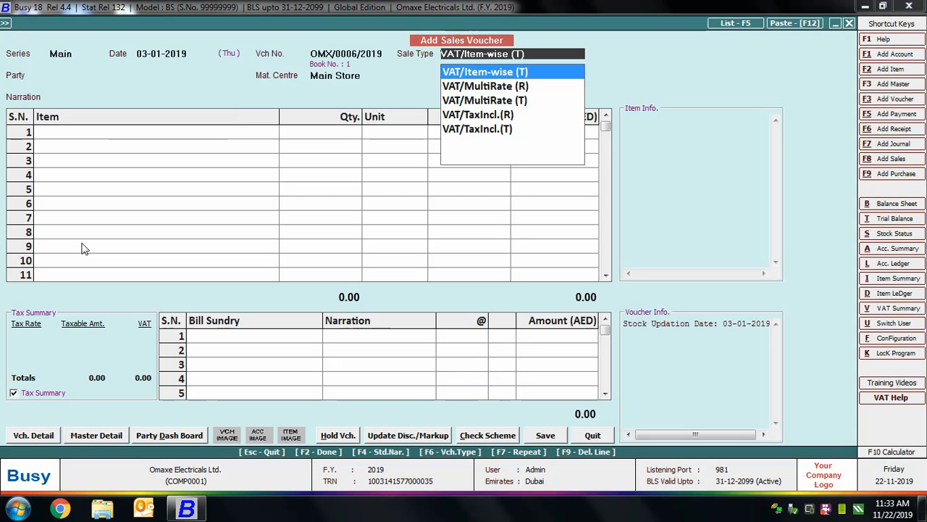
- Set the sale type to VAT/MultiRate (T), with Arshia Enterprises as party and Main Store as material centre
key("Down")
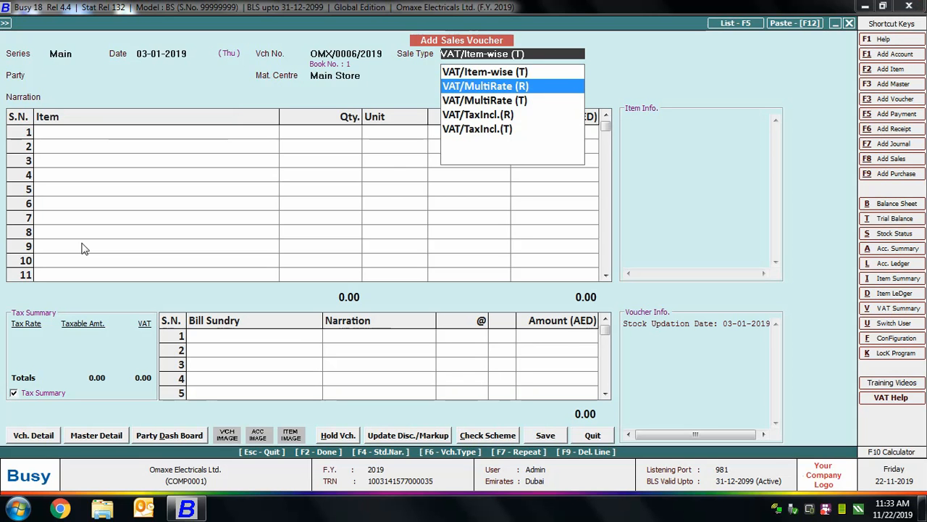
key("Down")
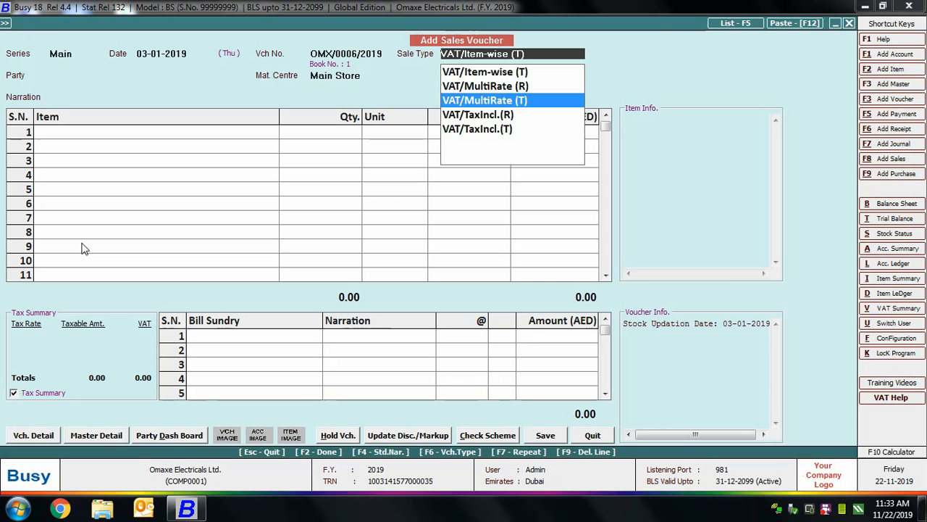
key("Return")
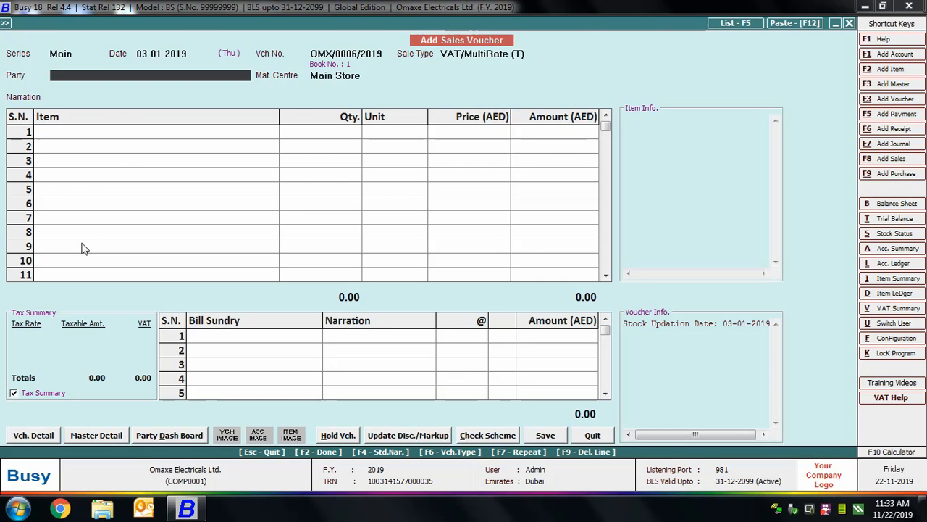
key("Down")
key("Return")
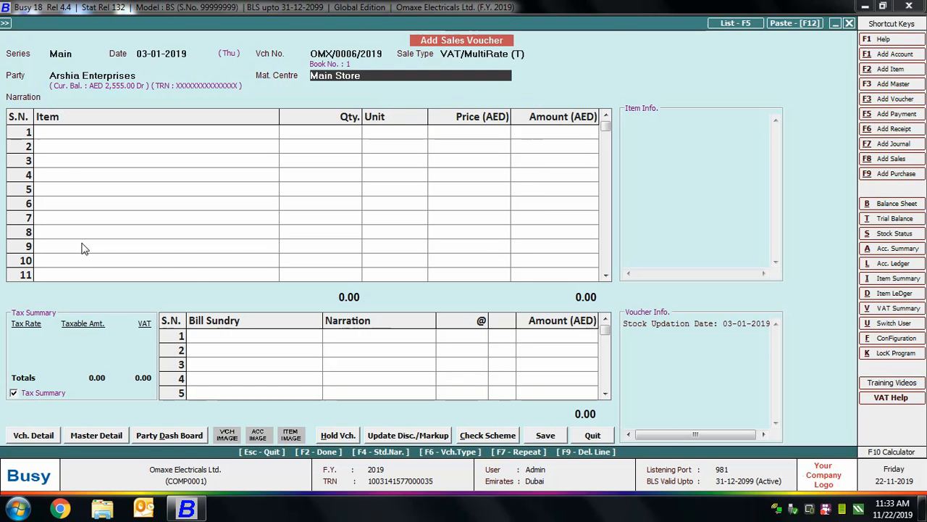
key("Return")
- Add one Samsung 265 Litre Refrigerator at a price of 1,100.00 as the first item row
type("sam")
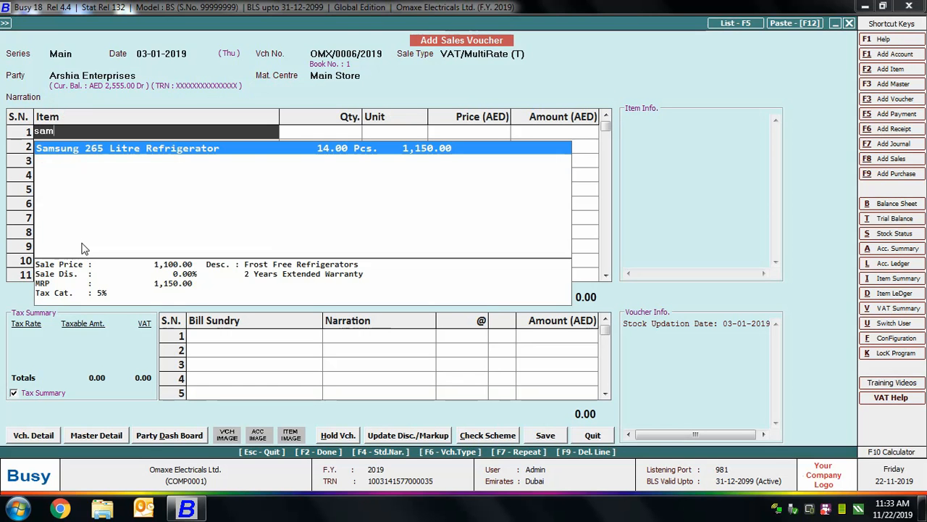
key("Return")
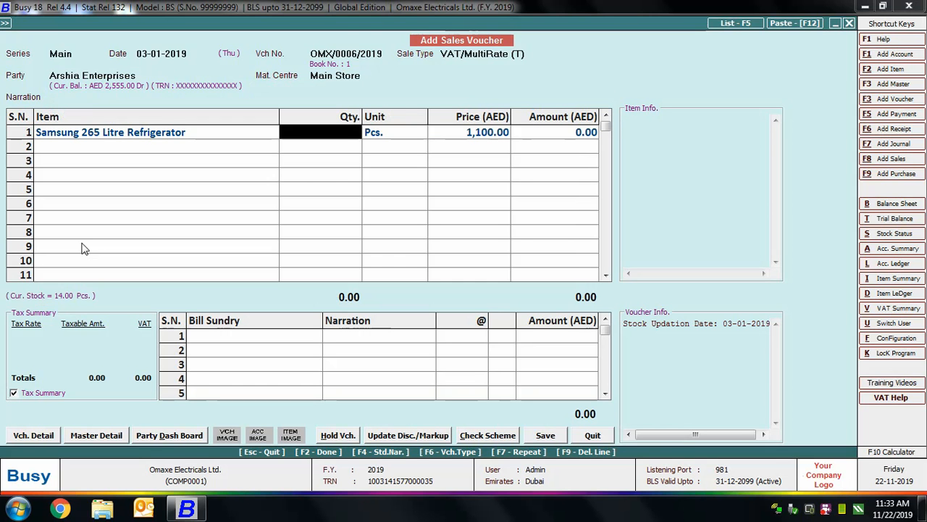
type("1")
key("Return")
key("Return")
key("Return")
key("Return")
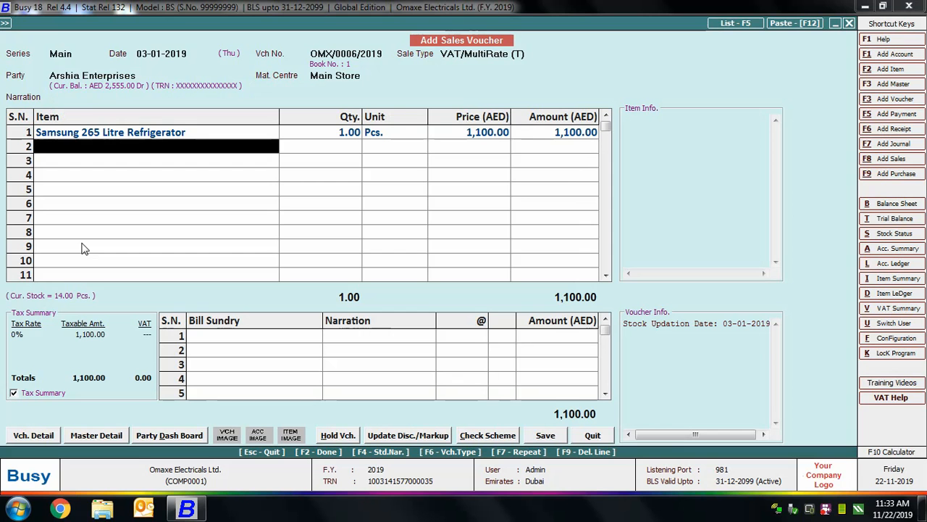
- Add one Glen Burner Stove at a price of 400.00 as the second item and finish the item list
type("gle")
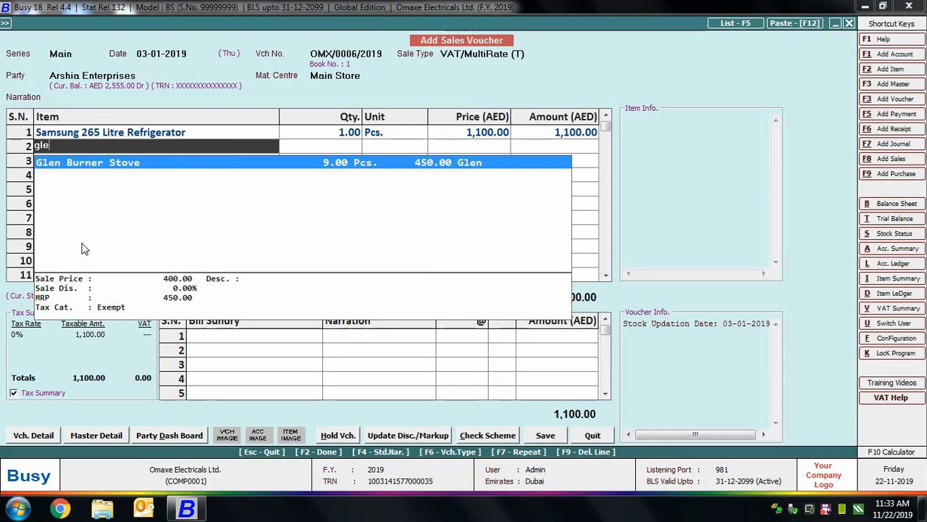
key("Return")
type("1")
key("Return")
key("Return")
key("Return")
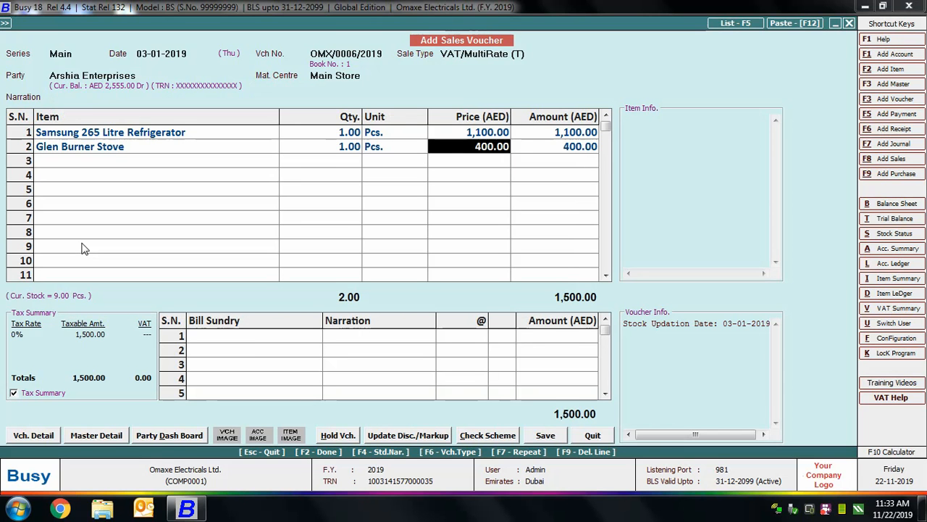
key("Return")
key("Return")
- Add the VAT bill sundry at 5% to the sales voucher
type("vat")
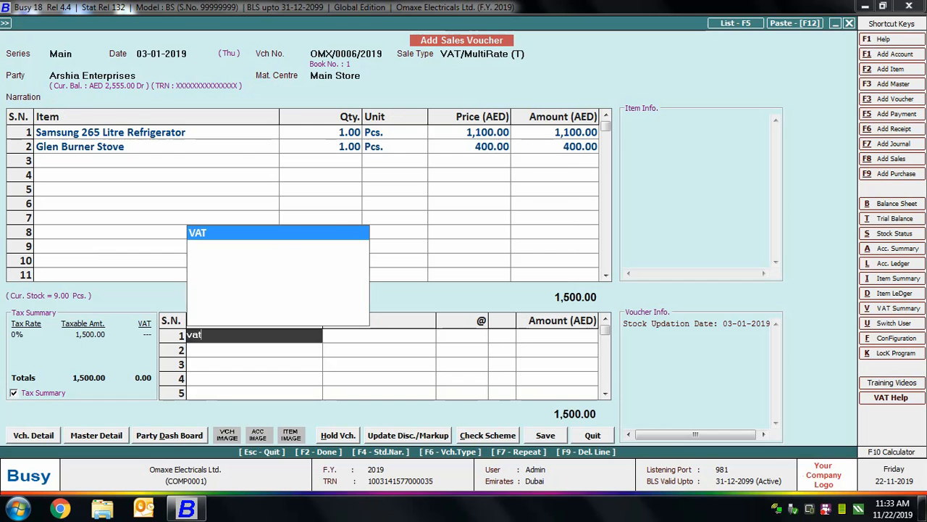
key("Return")
key("Return")
type("5")
key("Return")
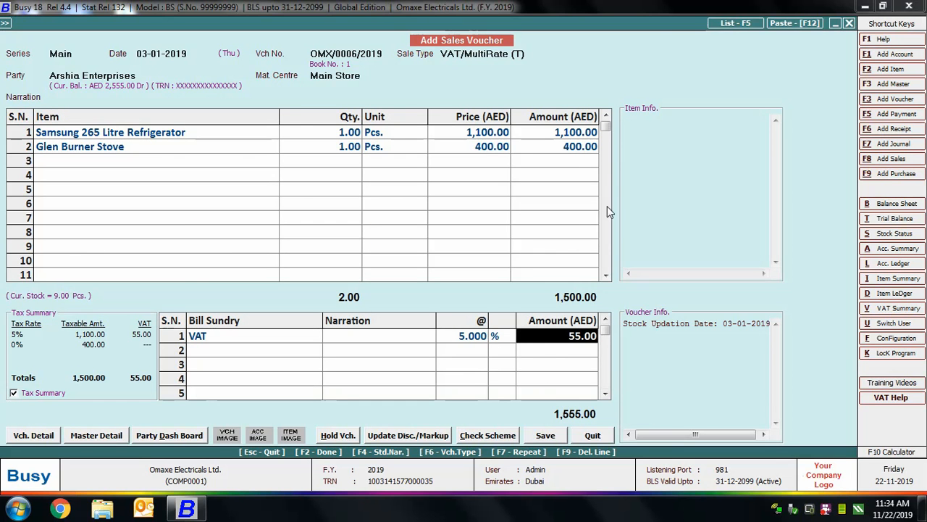
- Save the multi-rate sales voucher and accept the bill-by-bill adjustment of the amount as a new reference
left_click(549, 138)
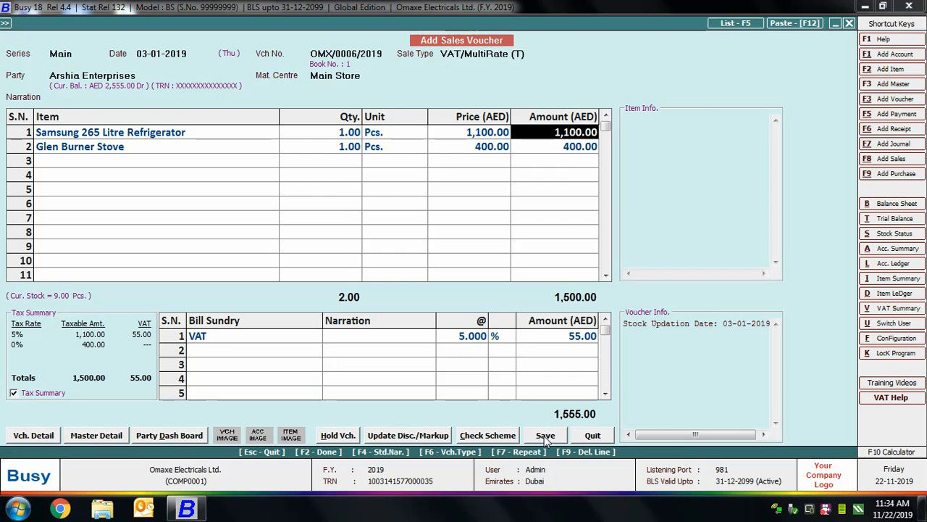
left_click(547, 440)
left_click(465, 345)
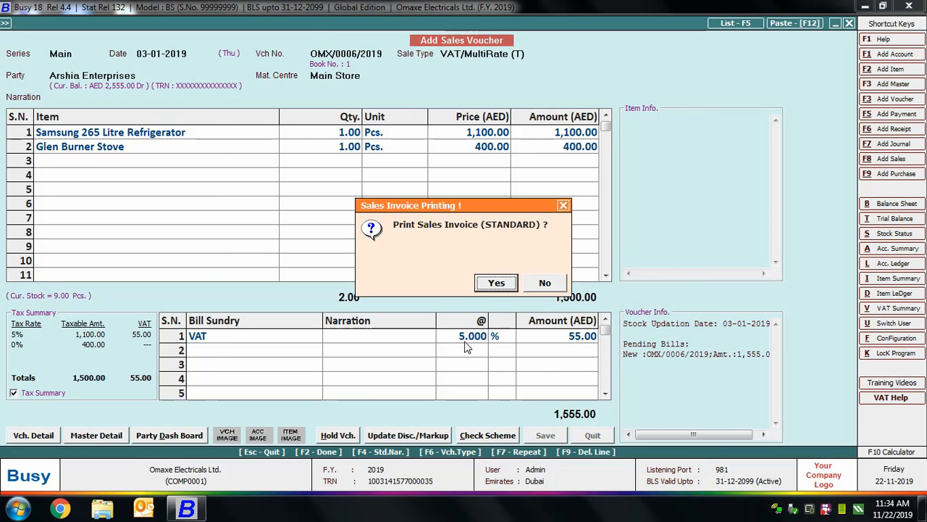
- Preview the sales invoice in the STANDARD format, examine it down to the VAT and grand total, and close the preview
left_click(492, 284)
key("Return")
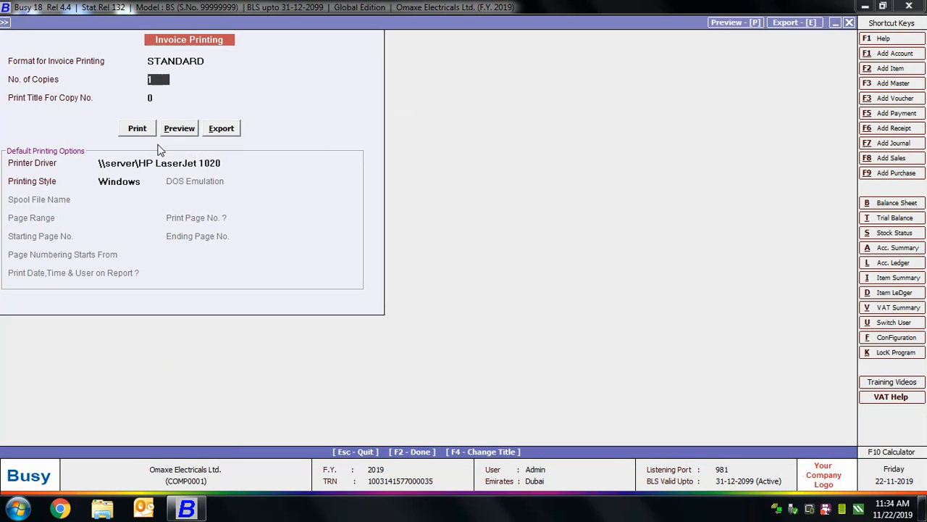
left_click(181, 129)
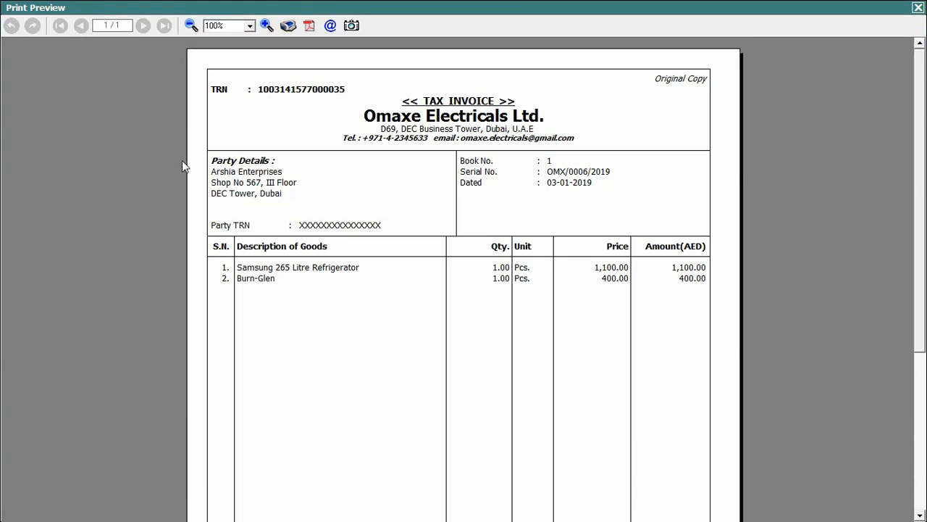
left_click_drag(917, 241, 917, 400)
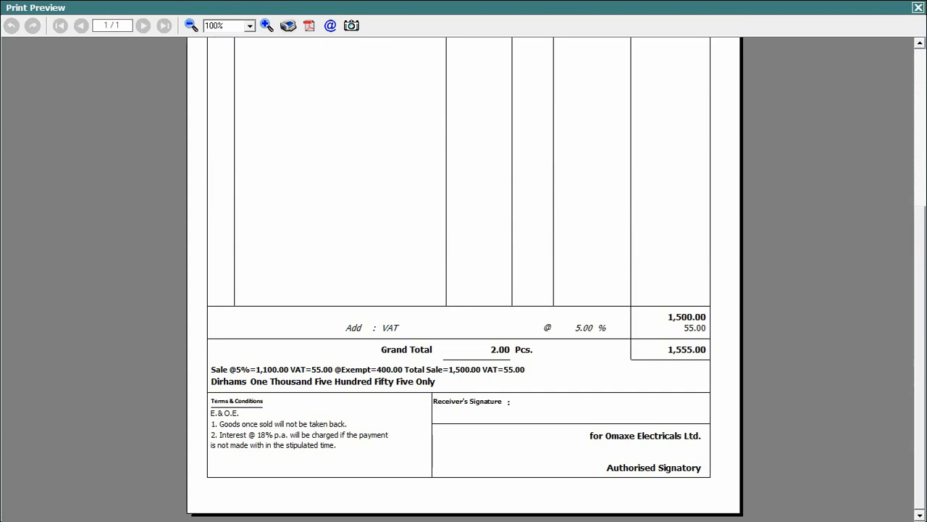
left_click(918, 7)
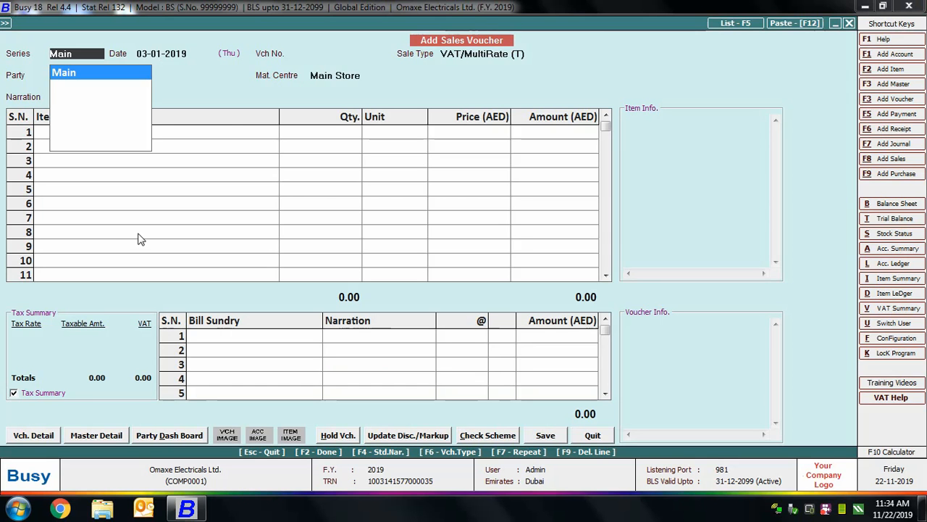
- Start a Main series sales voucher dated 03-01-2019 with sale type VAT/TaxIncl.(T), party Arshia Enterprises and material centre Main Store
key("Return")
key("Return")
key("Return")
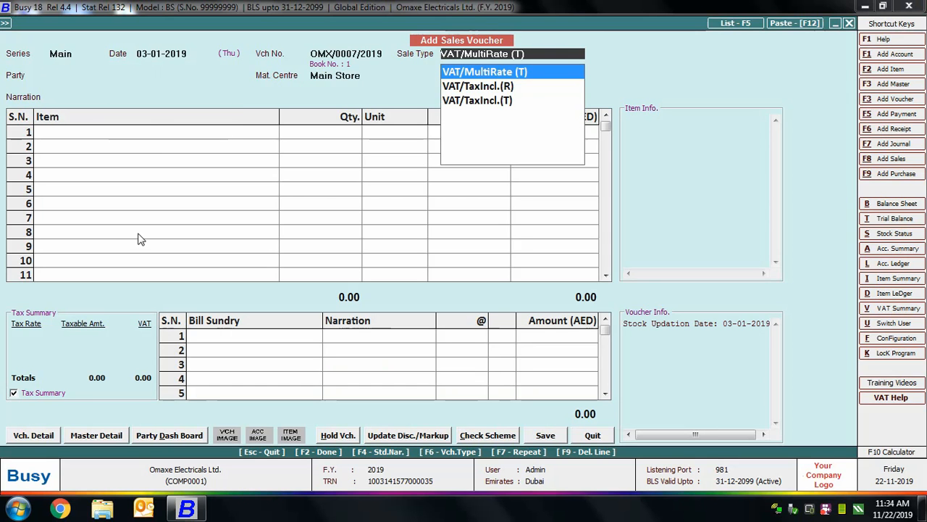
key("Down")
key("Down")
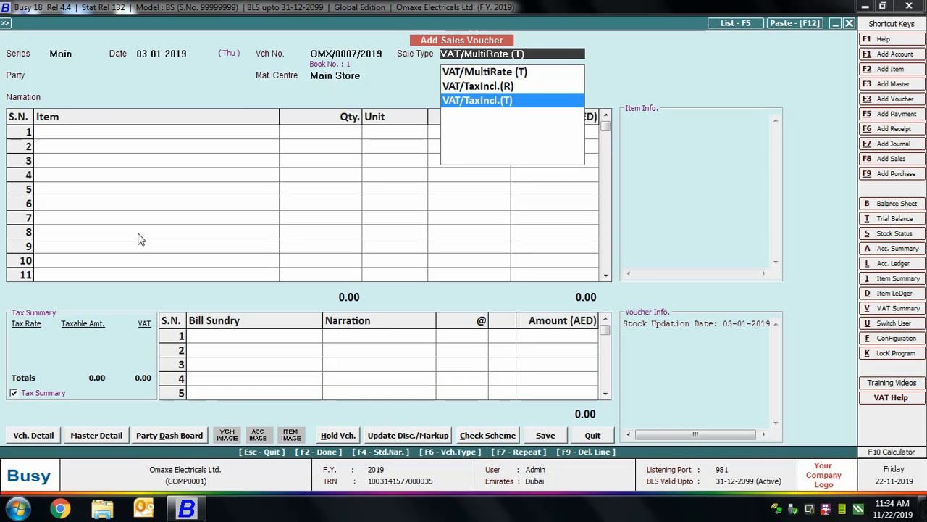
key("Return")
key("Down")
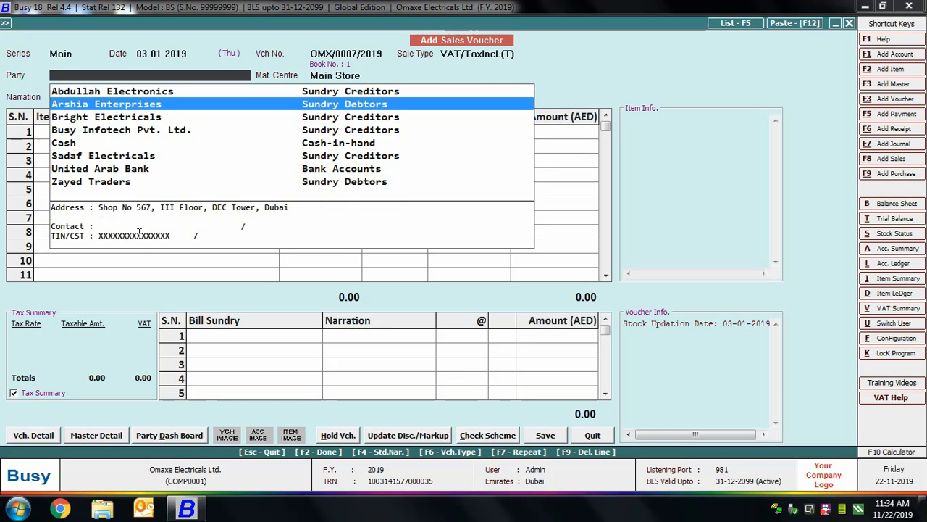
key("Return")
key("Return")
key("Return")
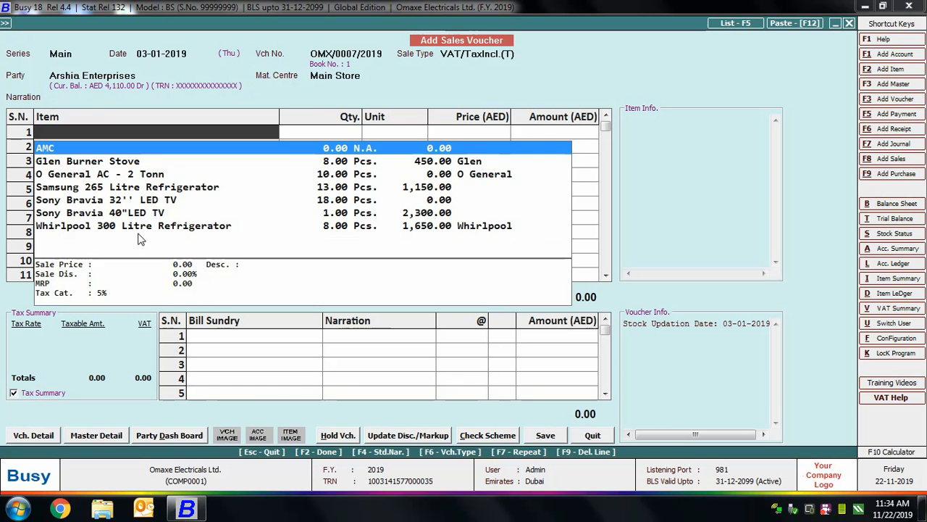
- Add one Samsung 265 Litre Refrigerator at a VAT-inclusive price of 1,165 and accept its item-wise VAT rate of 5%
key("Down")
key("Down")
key("Down")
key("Return")
type("1")
key("Return")
key("Return")
type("1165")
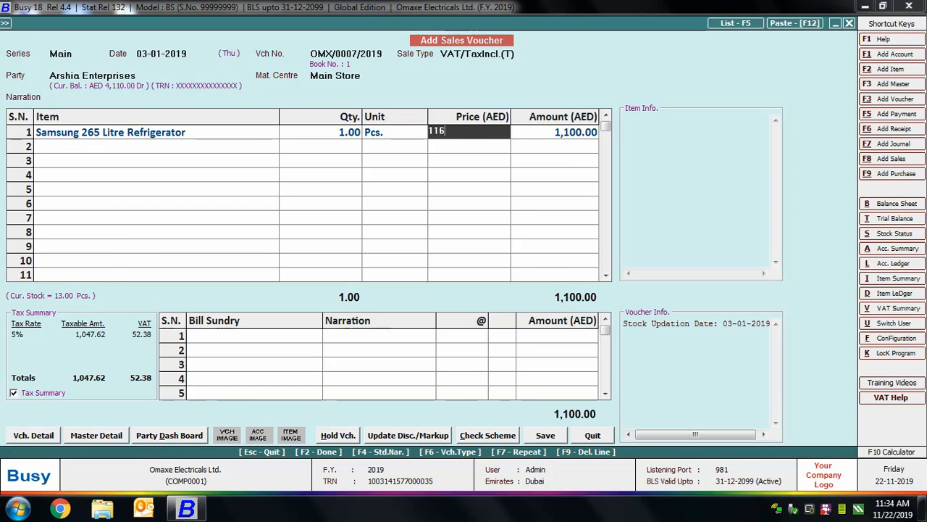
key("Return")
key("Return")
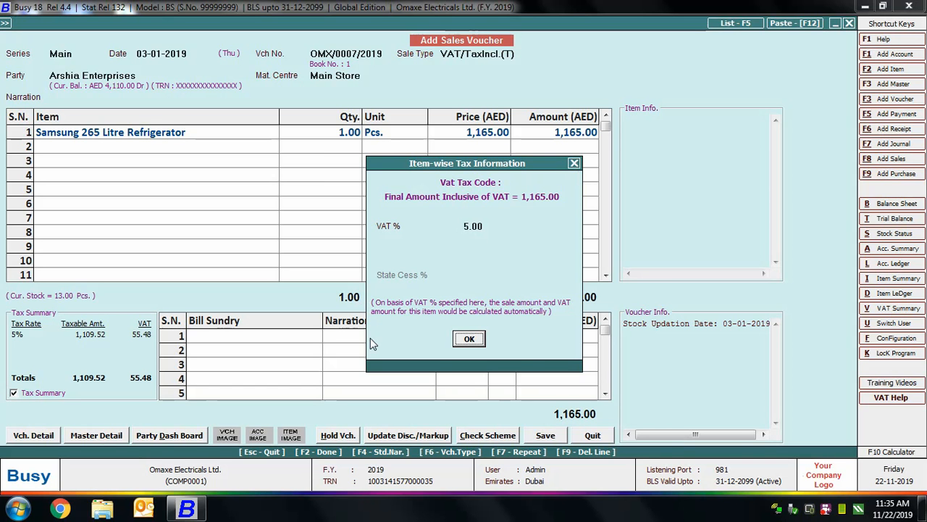
left_click(468, 238)
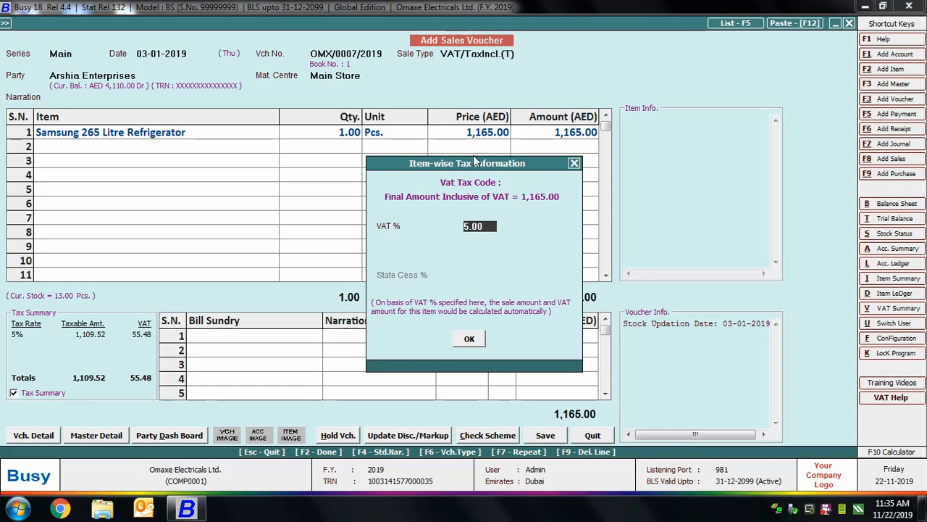
left_click(469, 339)
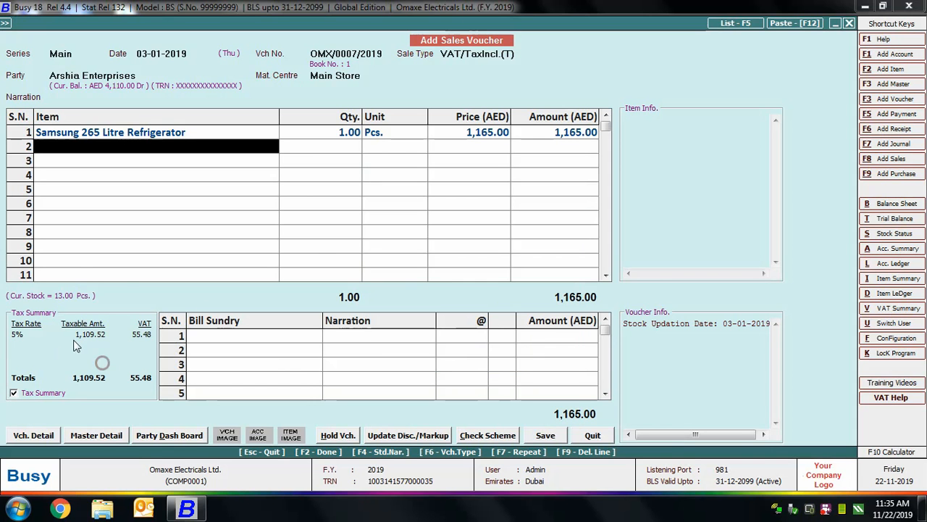
left_click(121, 343)
left_click(213, 336)
left_click(216, 353)
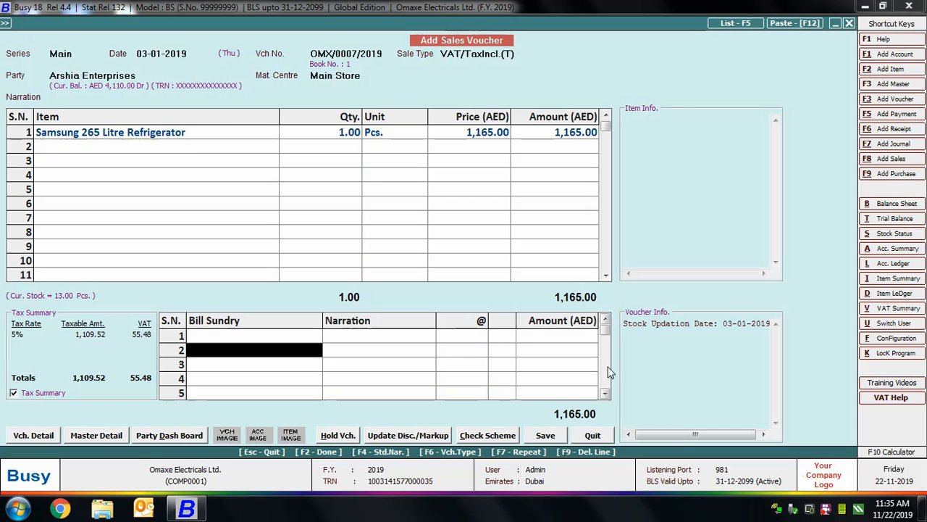
left_click(533, 130)
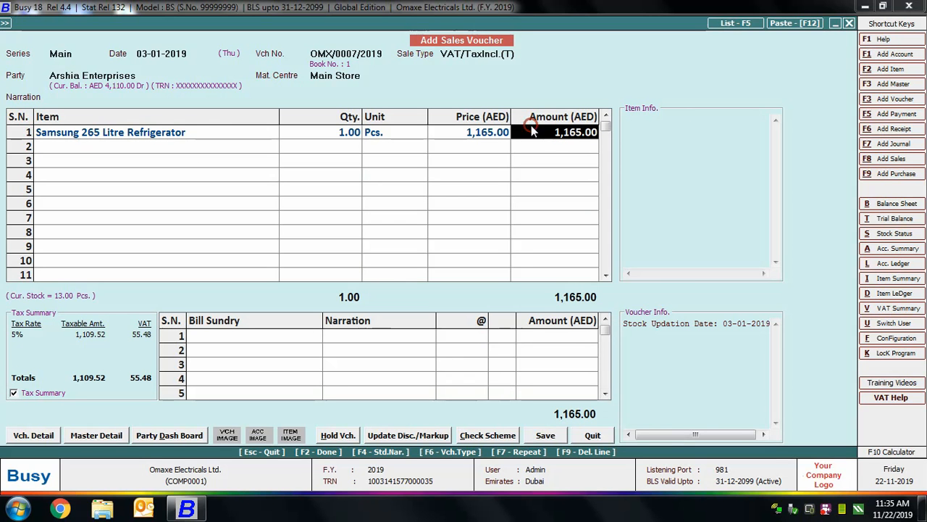
left_click(545, 437)
left_click(107, 133)
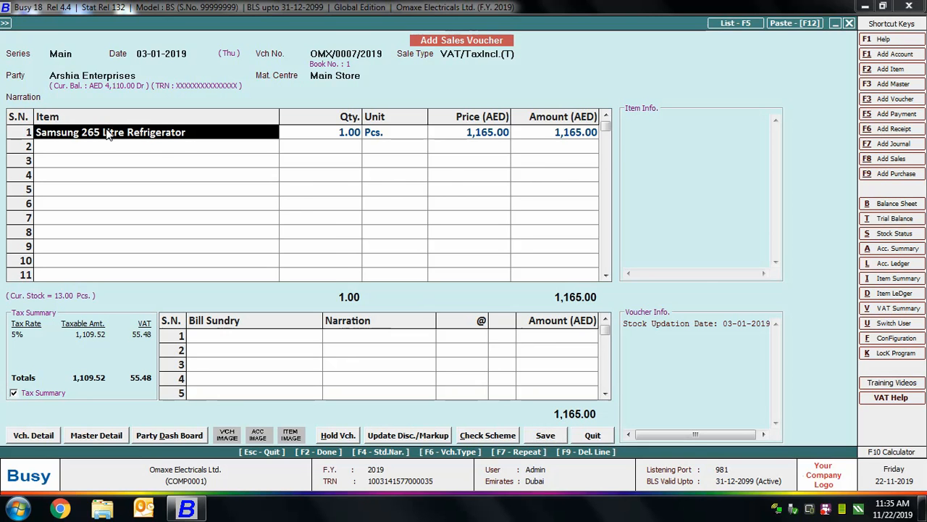
- Save the tax-inclusive sales voucher with 1,165.00 adjusted as New Ref. due 02-02-2019, decline invoice printing, and leave sales voucher entry
left_click(550, 435)
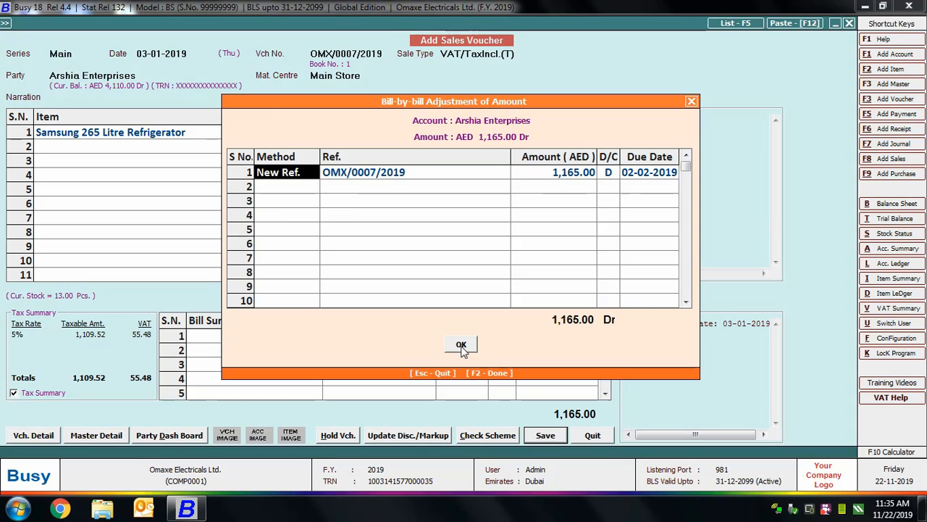
left_click(462, 346)
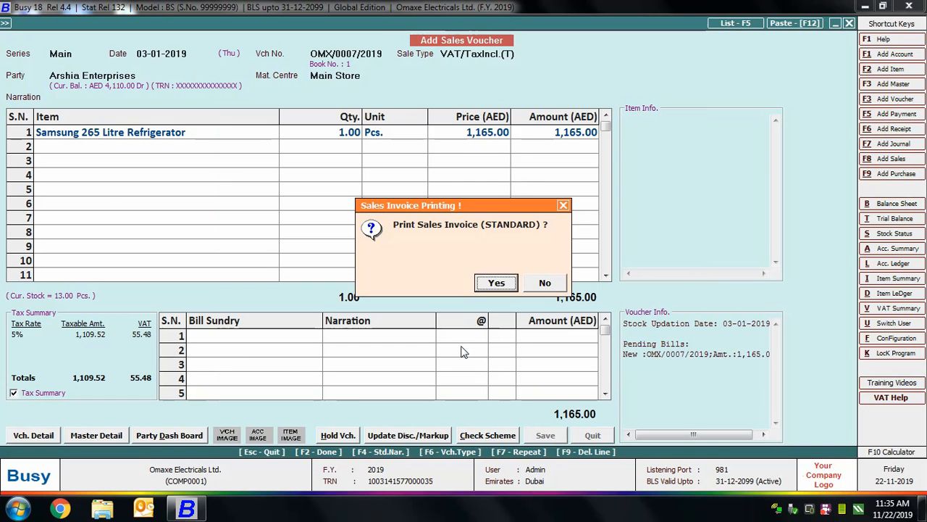
left_click(542, 283)
key("Escape")
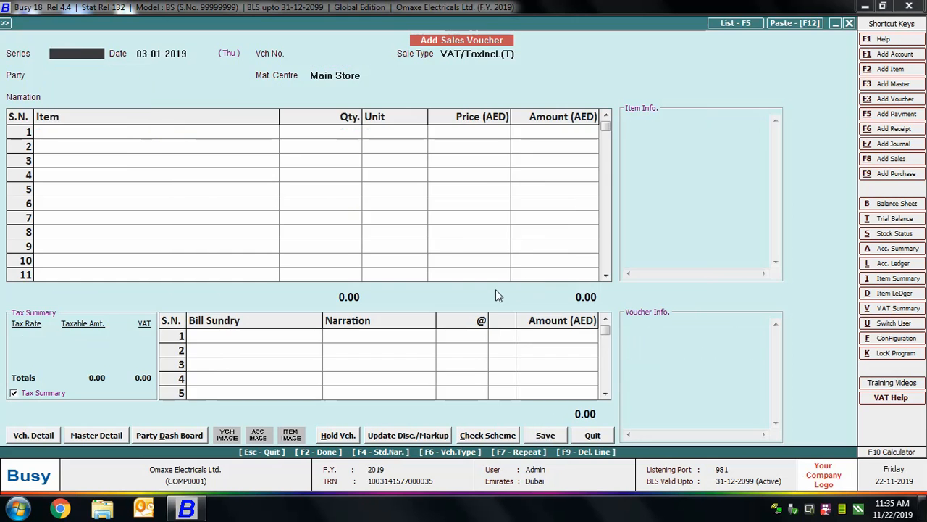
key("Escape")
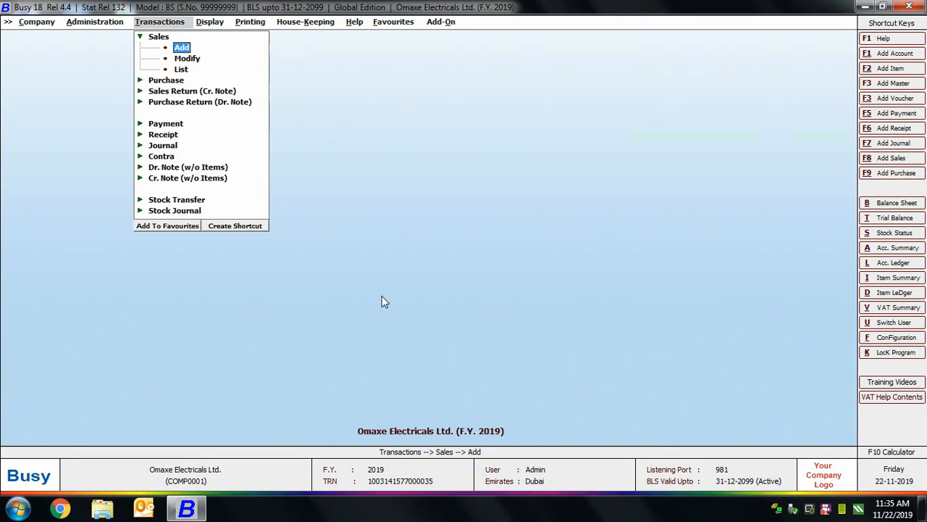
key("Escape")
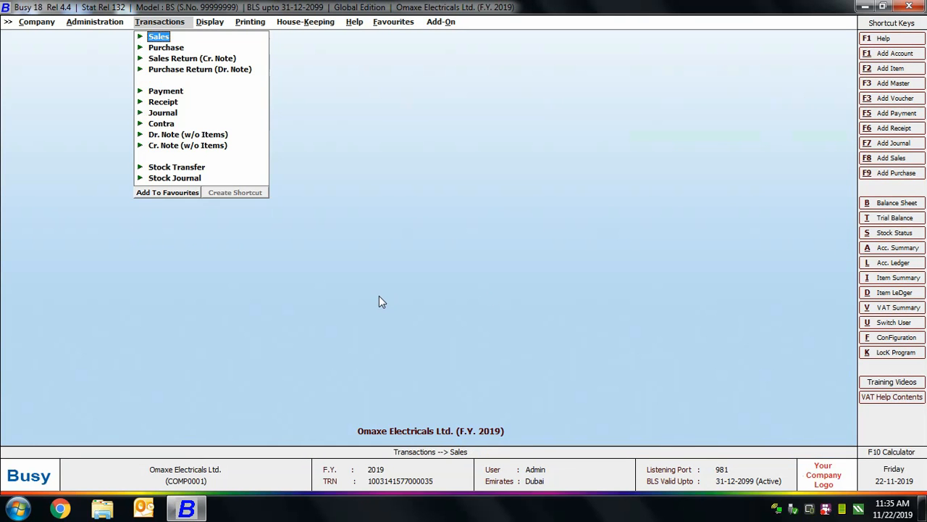
- Start a Purchase Return (Dr. Note) voucher in the Main series dated 02-01-2019 with purchase type VAT/5% (T)
left_click(175, 71)
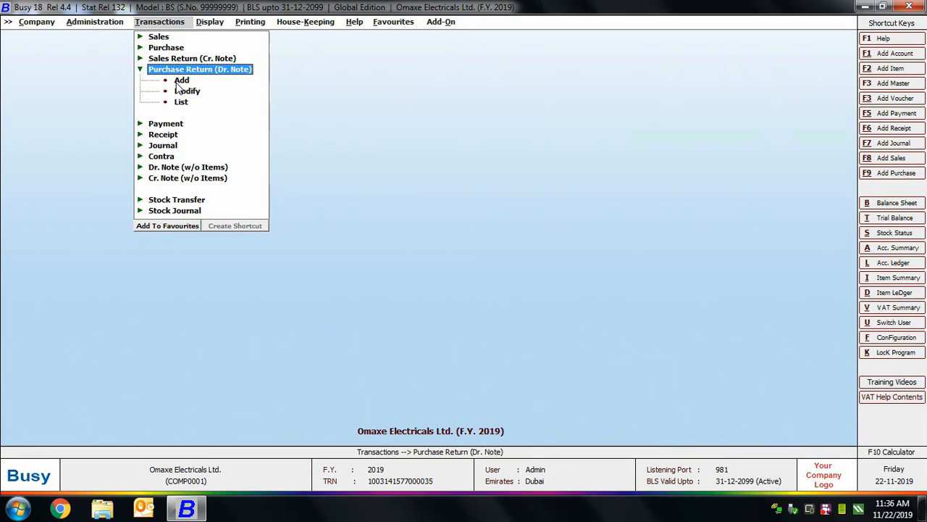
left_click(178, 81)
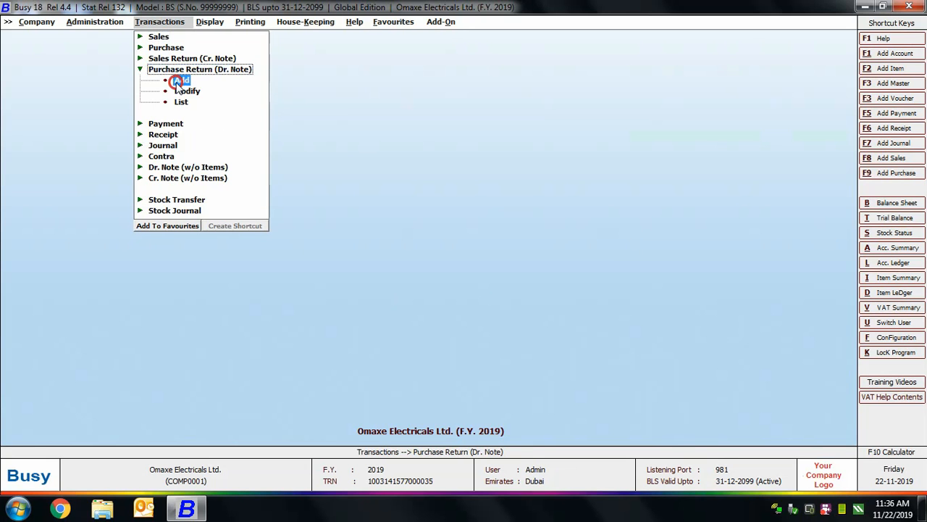
key("Return")
type("2-1")
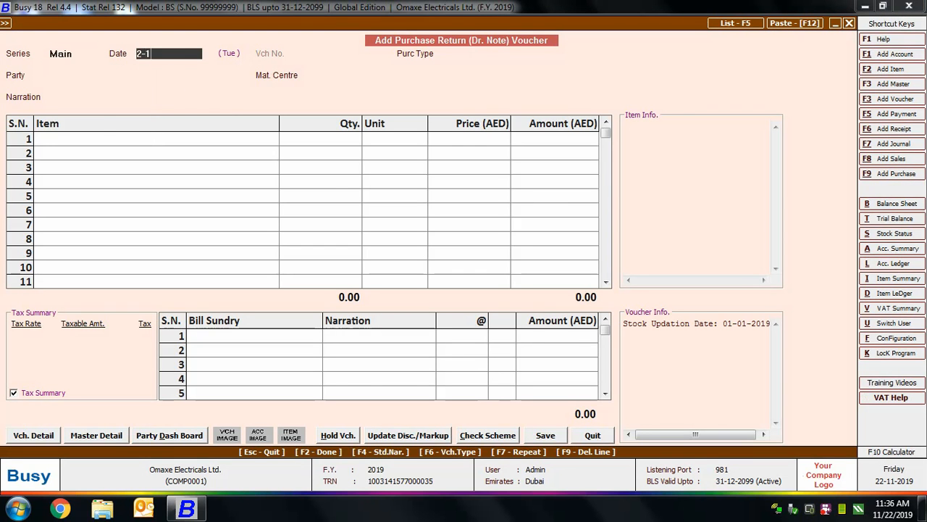
key("Return")
key("Return")
key("Down")
key("Down")
key("Down")
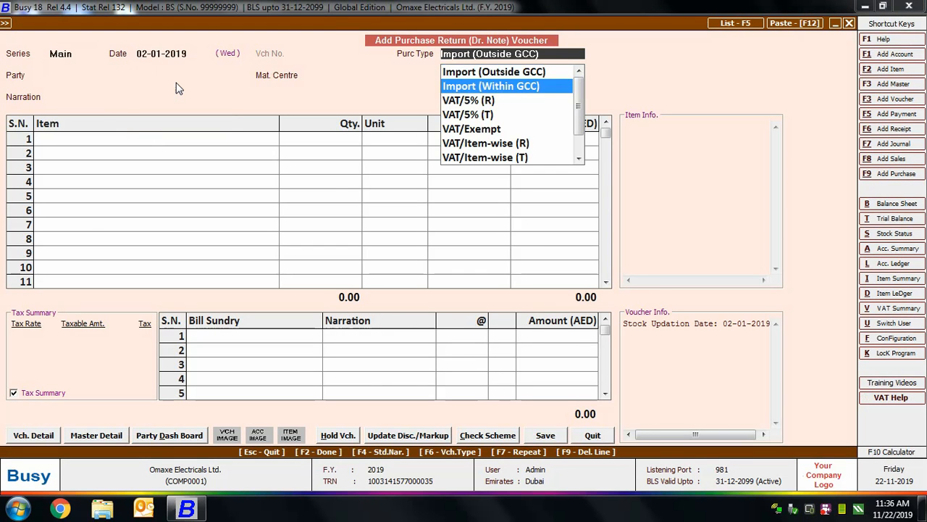
key("Return")
- Set the party to Bright Electricals and enter original purchase voucher Smsng - 123 dated 01-01-2019, checking the party's purchase voucher list
key("Down")
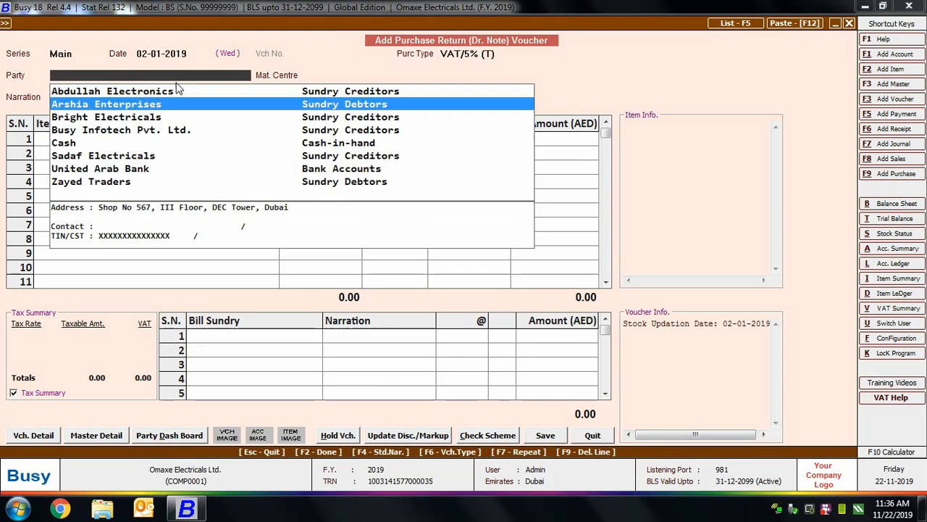
key("Down")
key("Return")
type("smsng - 123")
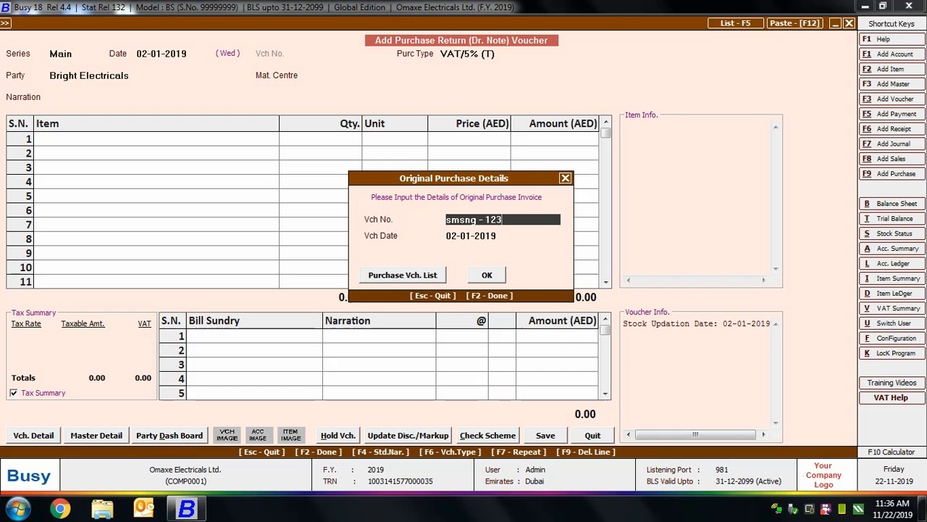
key("Return")
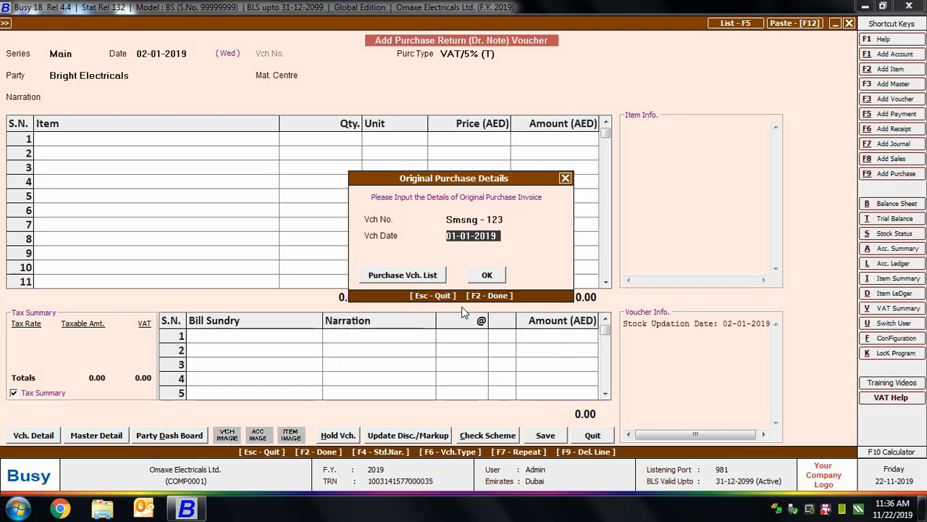
left_click(399, 275)
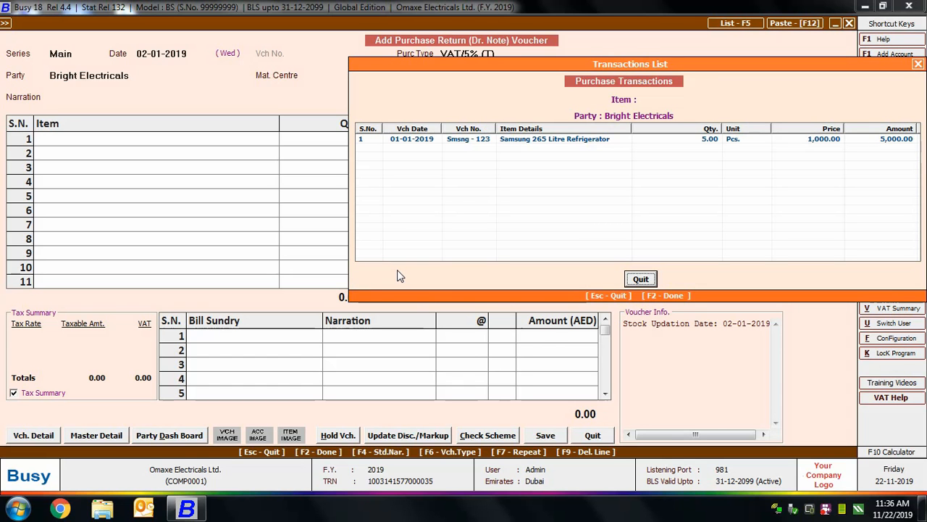
left_click(641, 279)
left_click(545, 275)
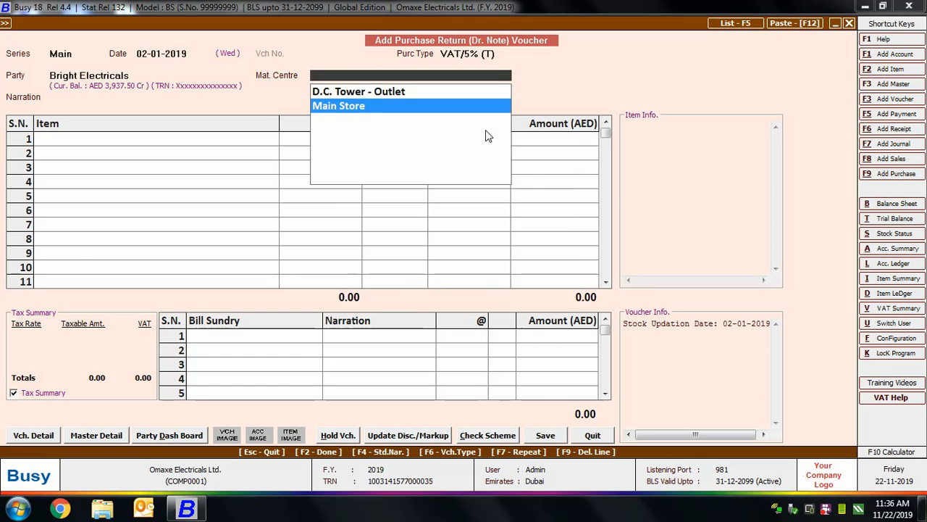
- Choose Main Store as the material centre and add one Samsung 265 Litre Refrigerator at a price of 1,000.00
key("Return")
key("Return")
type("sams")
key("Return")
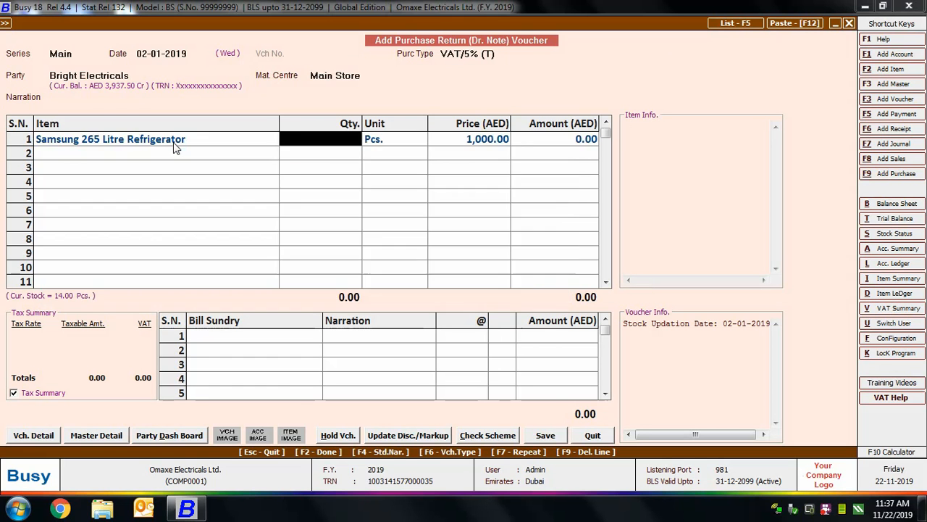
type("1")
key("Return")
key("Return")
key("Return")
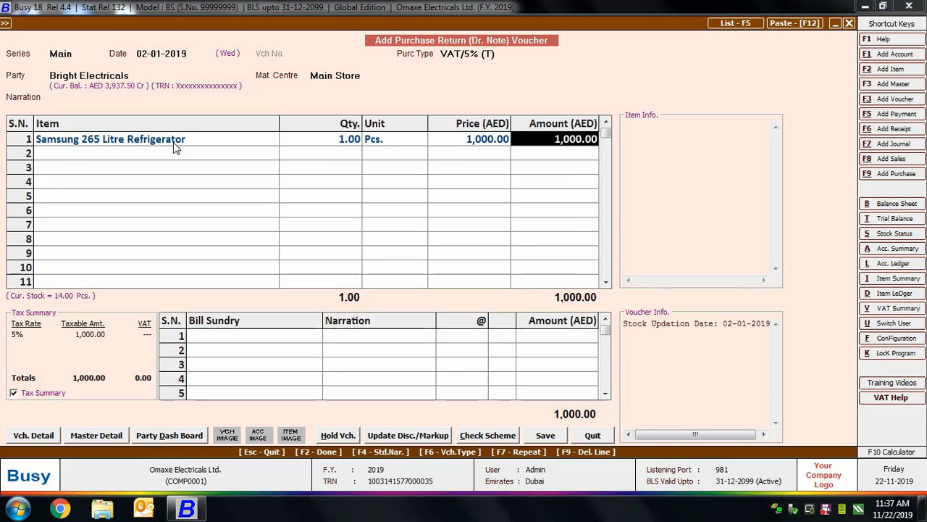
- Finish the purchase return's item list and add the VAT bill sundry at 5%
key("Return")
key("Return")
type("vat")
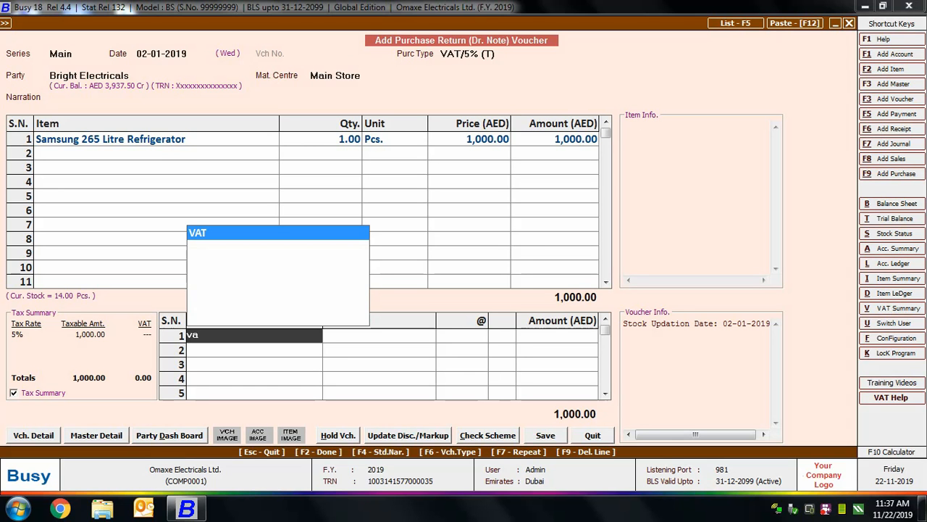
key("Return")
key("Return")
key("Return")
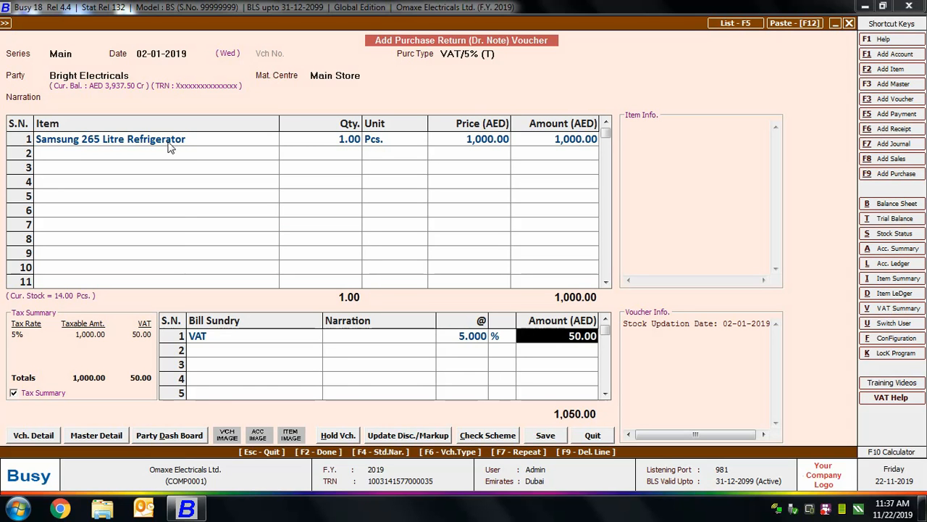
- Save the purchase return with 1,050.00 as an Adjustment against reference Smsng - 123, and leave purchase return entry
left_click(559, 438)
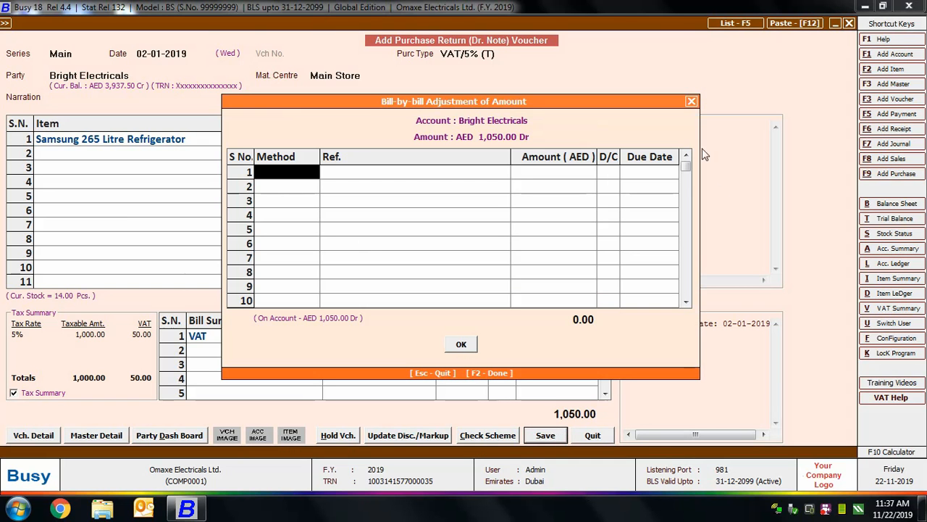
left_click(303, 174)
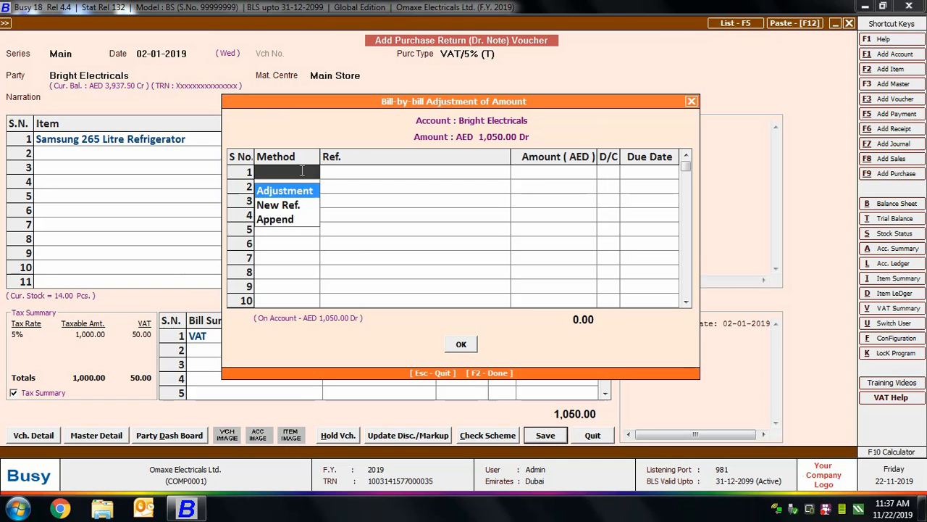
key("Return")
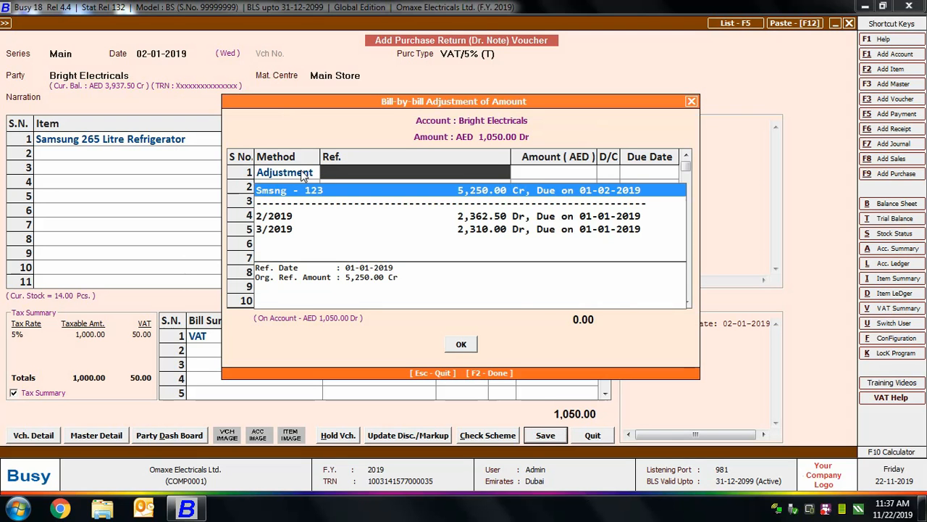
key("Return")
key("Return")
key("Return")
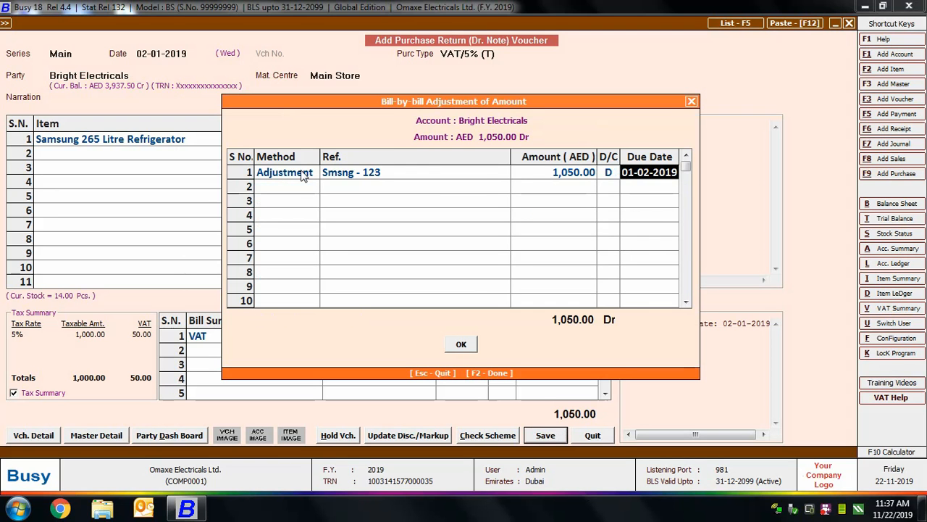
key("Return")
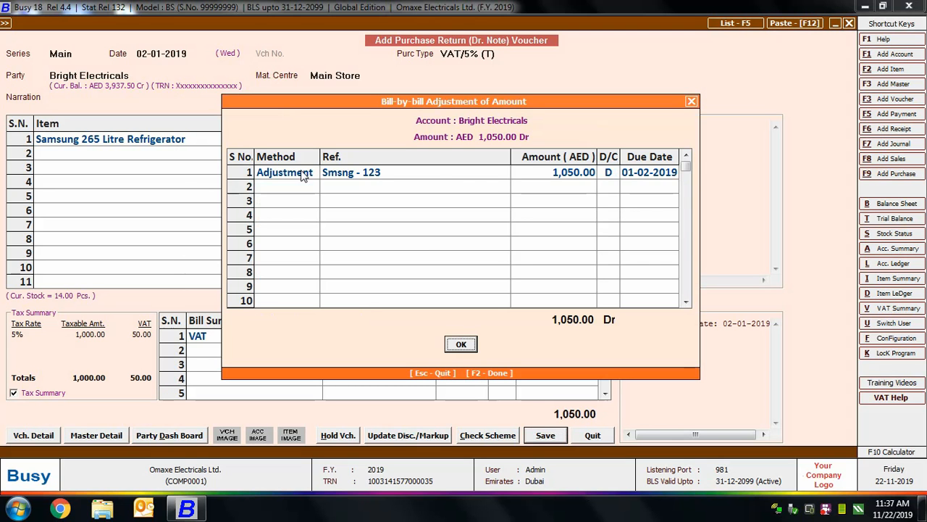
left_click(461, 344)
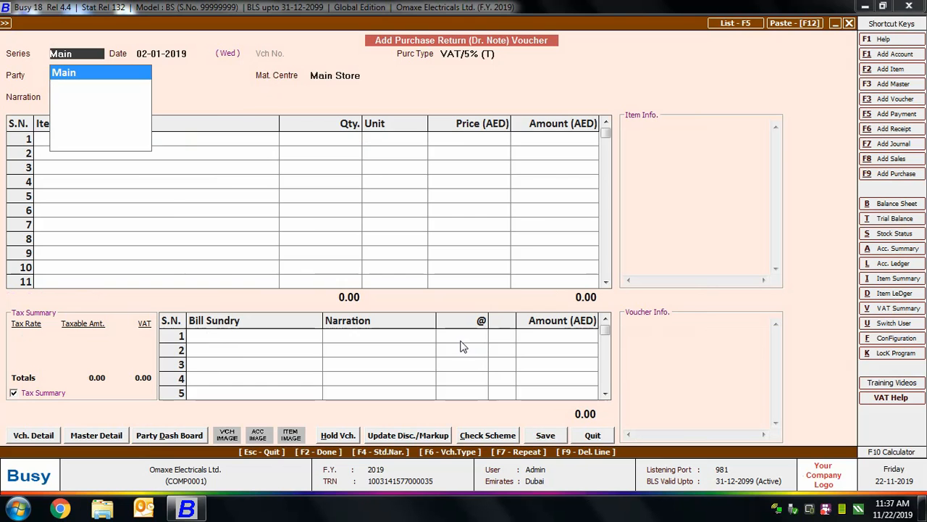
key("Escape")
key("Escape")
key("Escape")
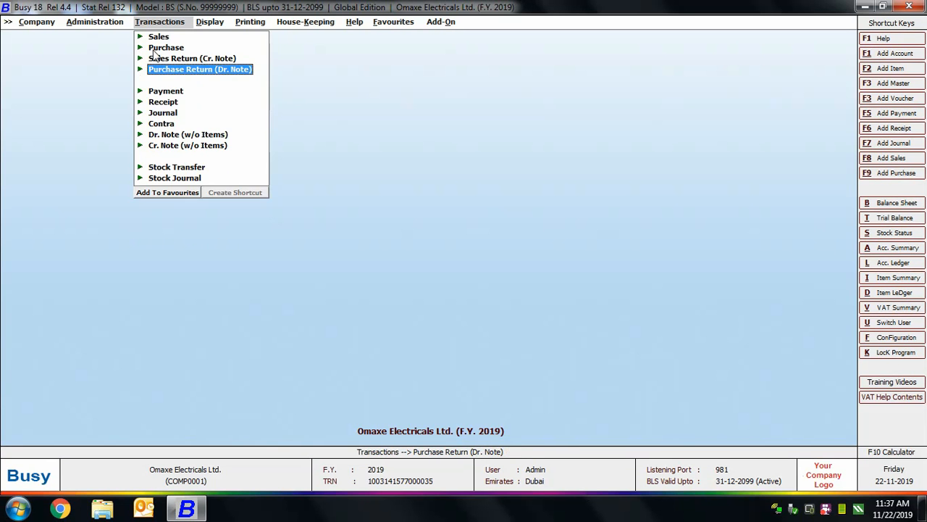
- Start a Sales Return (Cr. Note) voucher in the Main series dated 03-01-2019 with sale type VAT/5% (T)
left_click(175, 59)
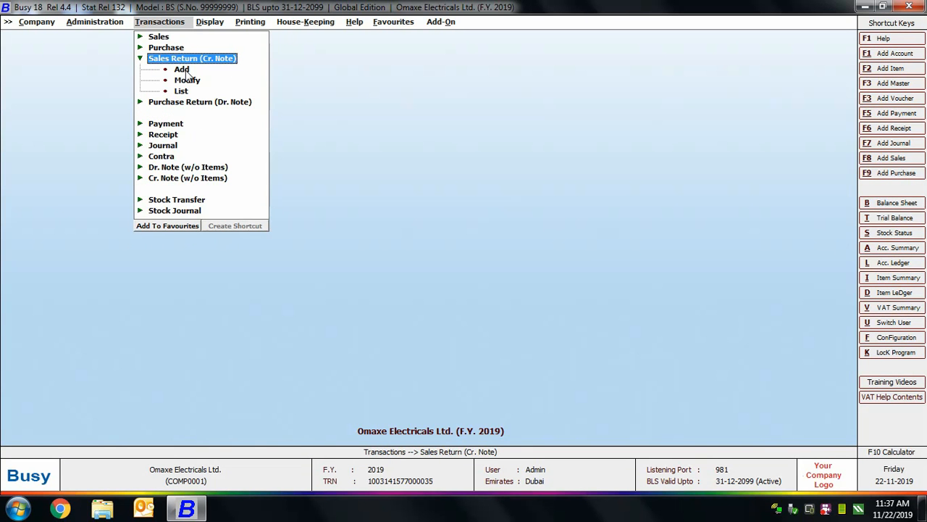
left_click(181, 70)
key("Return")
type("3")
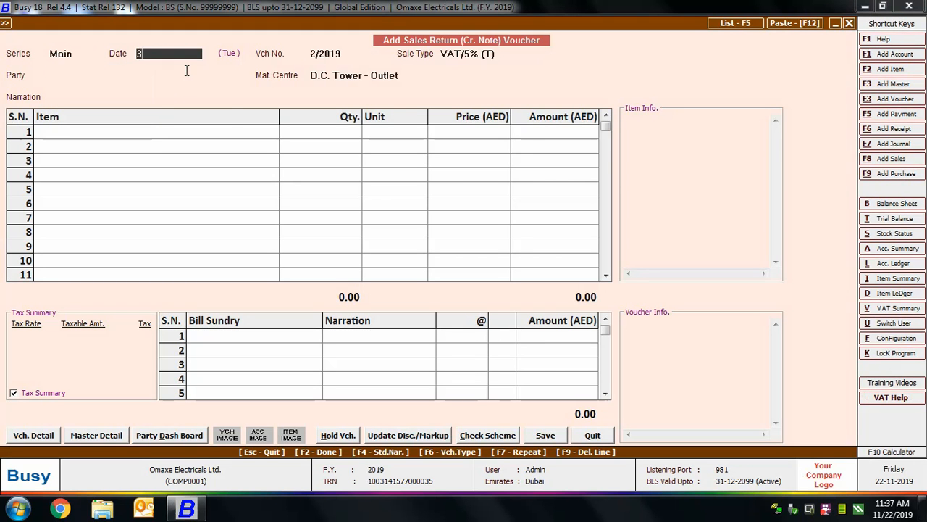
type("-01")
key("Return")
key("Return")
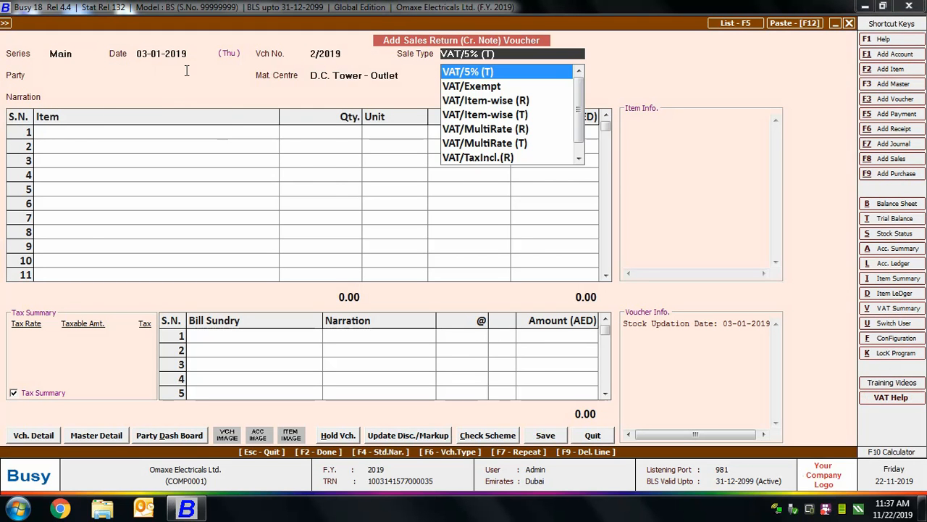
key("Return")
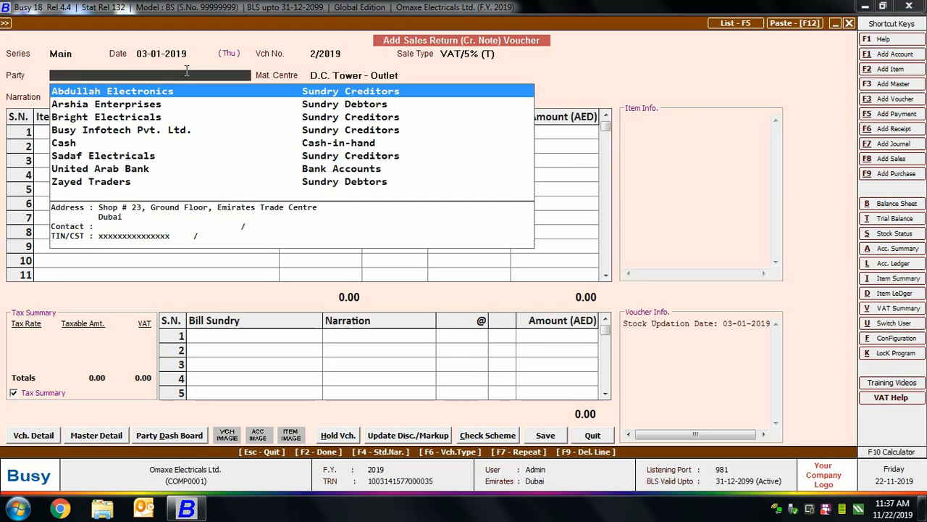
- Set party Arshia Enterprises, original sales invoice OMX/0005/2019 dated 02-01-2019, and material centre Main Store
key("Down")
key("Return")
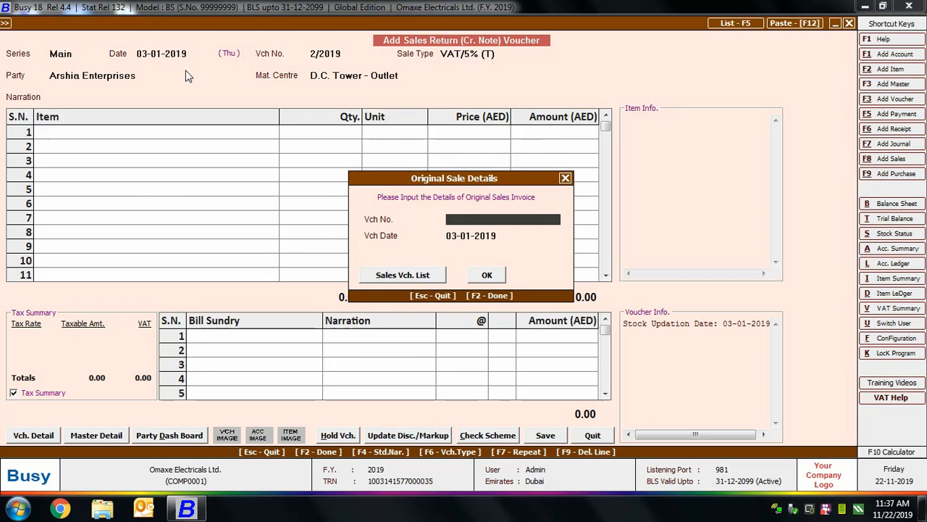
type("OMX/0005/2019")
key("Return")
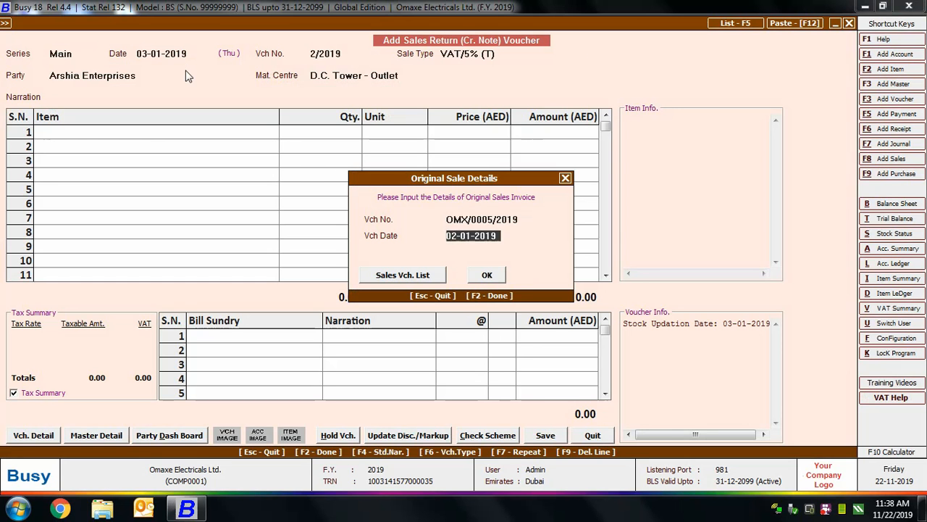
type("2")
key("Return")
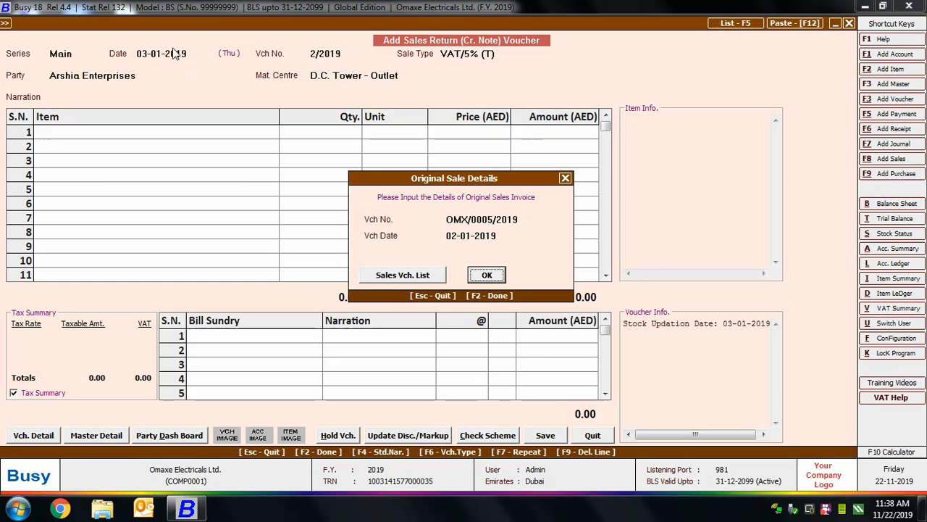
left_click(479, 276)
type("ma")
key("Return")
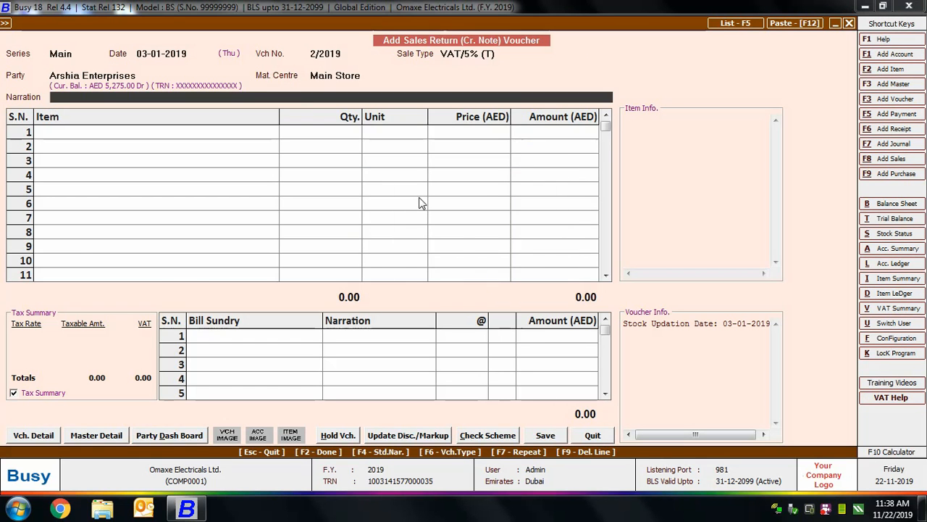
- Add one Samsung 265 Litre Refrigerator at a price of 1,100.00 to the sales return
left_click(142, 131)
type("sa")
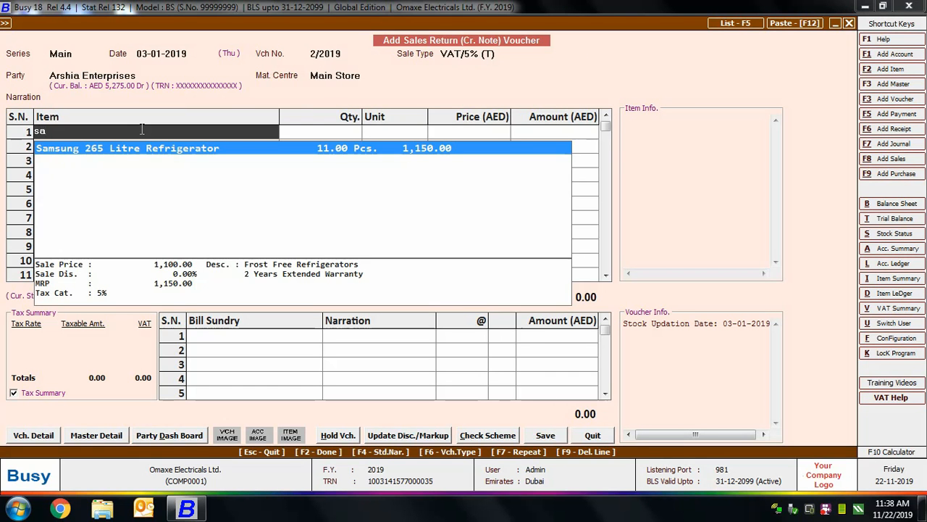
key("Return")
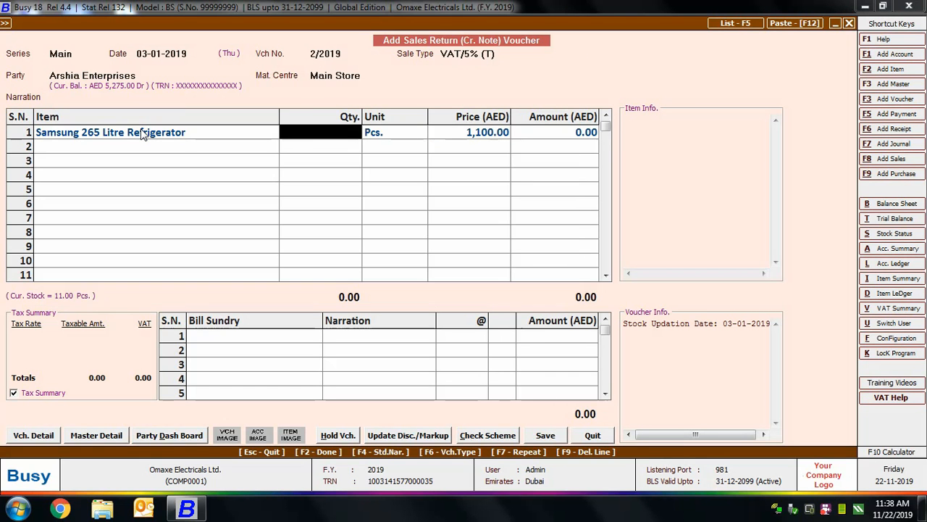
type("1")
key("Return")
key("Return")
key("Return")
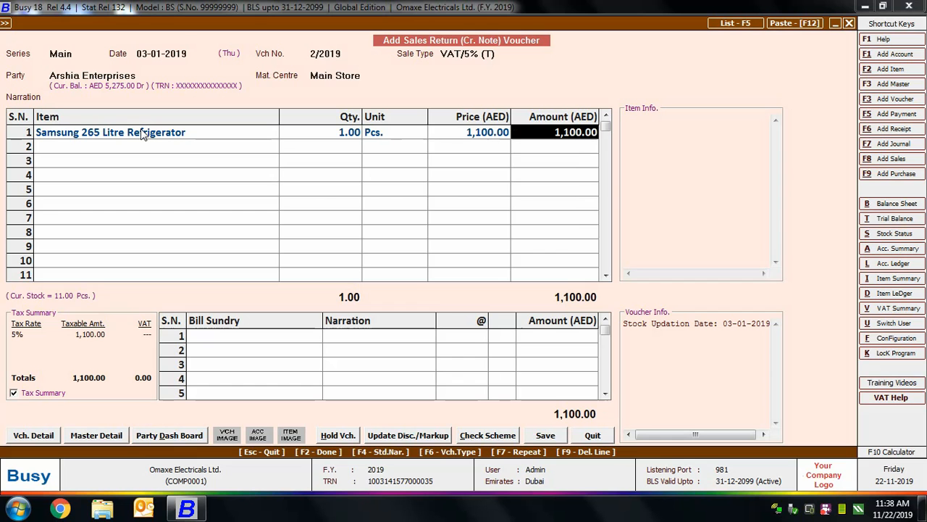
- Add the VAT bill sundry at 5% in the first bill sundry row of the sales return
left_click(232, 349)
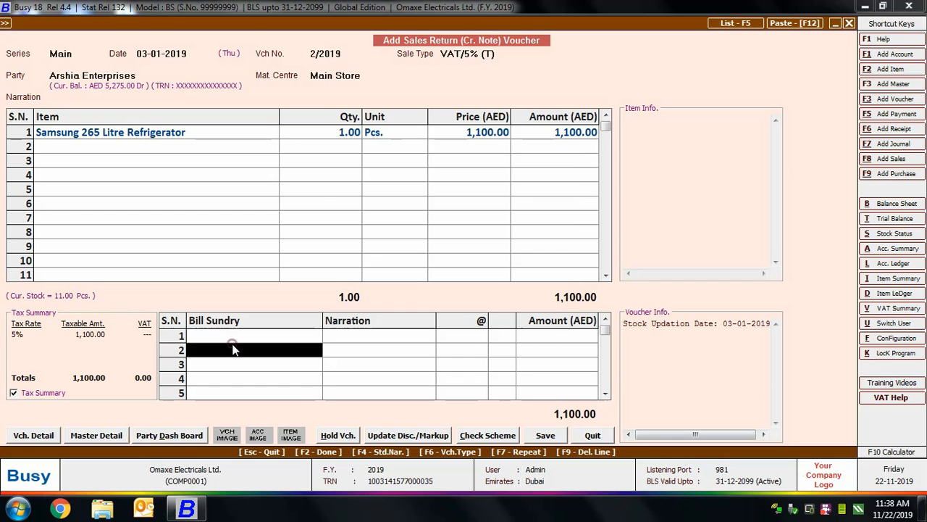
left_click(234, 340)
type("vat")
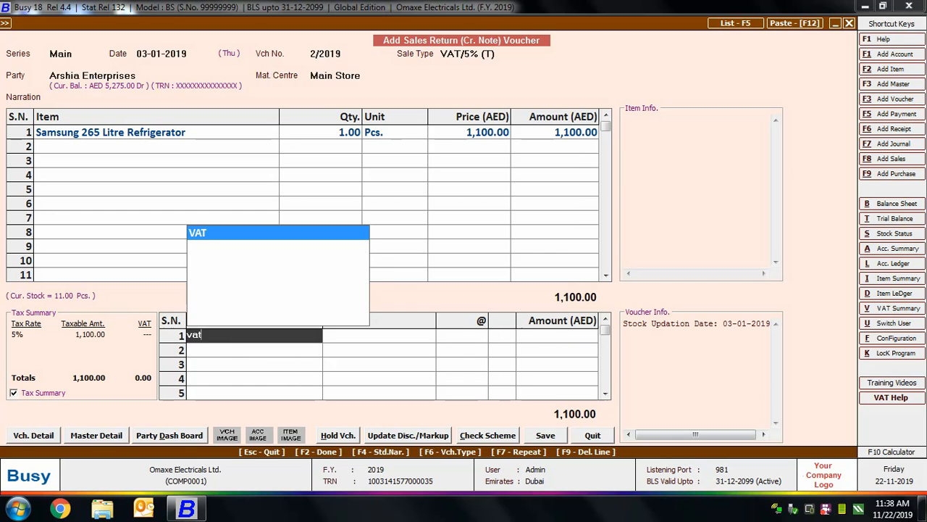
key("Return")
key("Return")
key("Return")
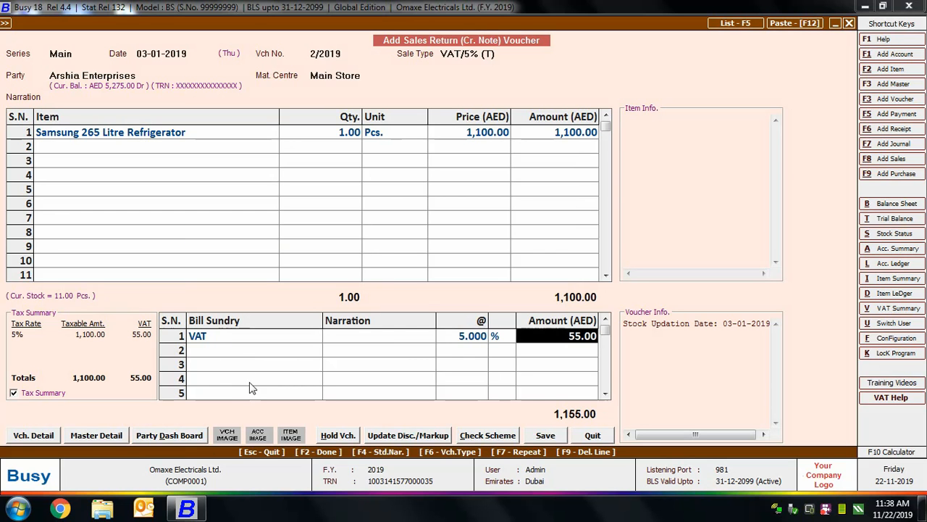
- Save the sales return with 1,155.00 as an Adjustment against reference OMX/0005/2019, and leave sales return entry
left_click(545, 435)
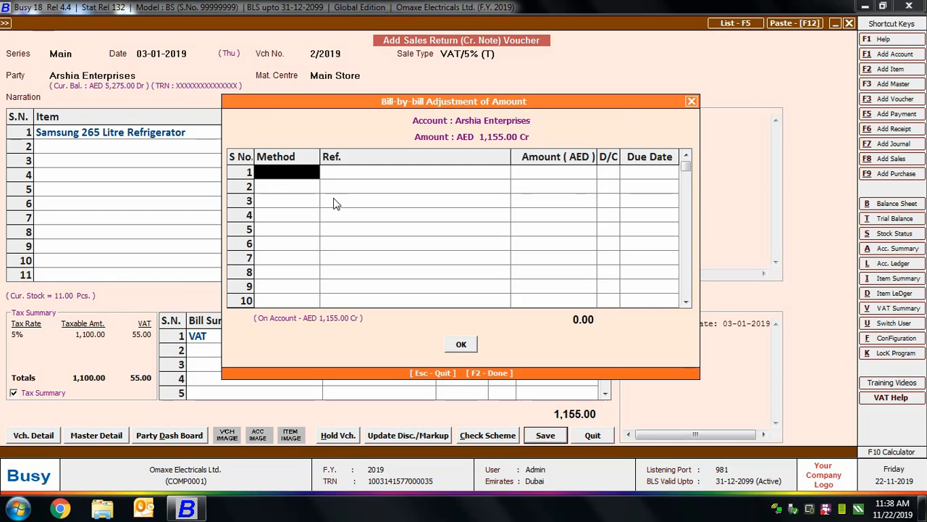
key("Return")
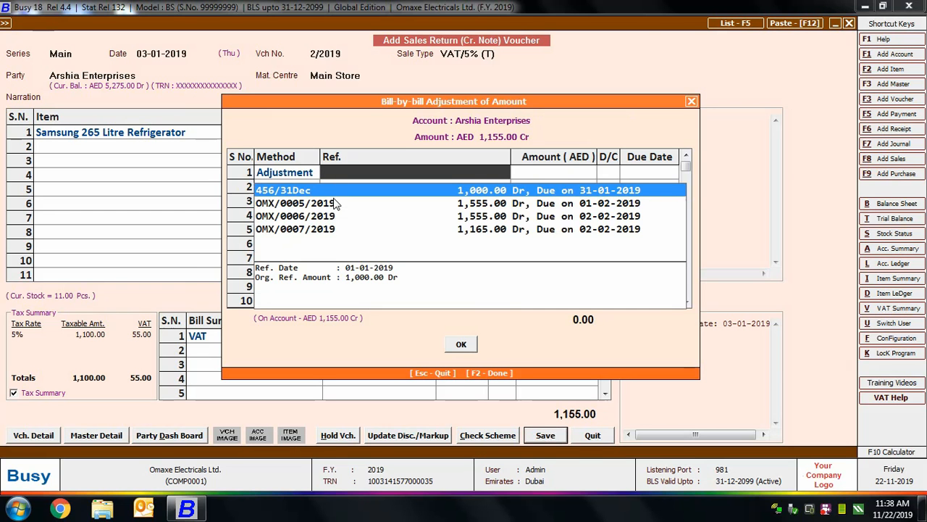
left_click(336, 203)
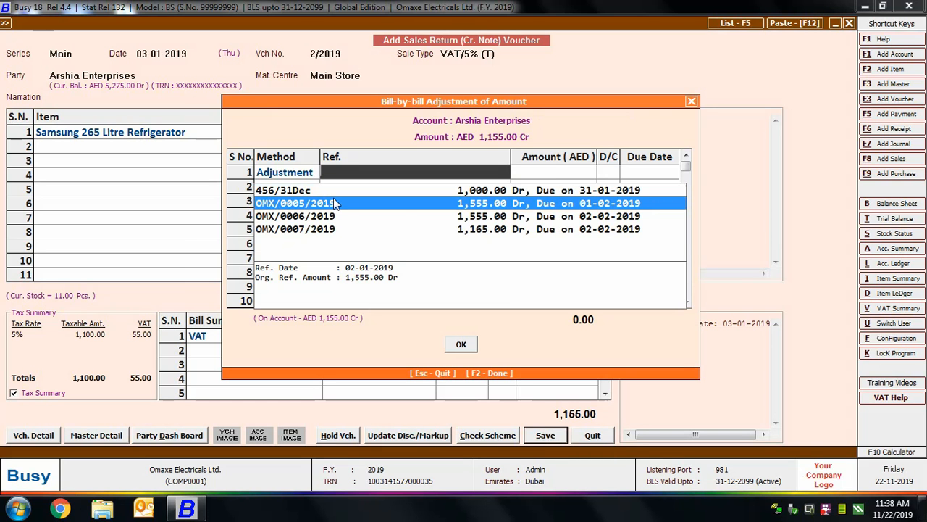
key("Return")
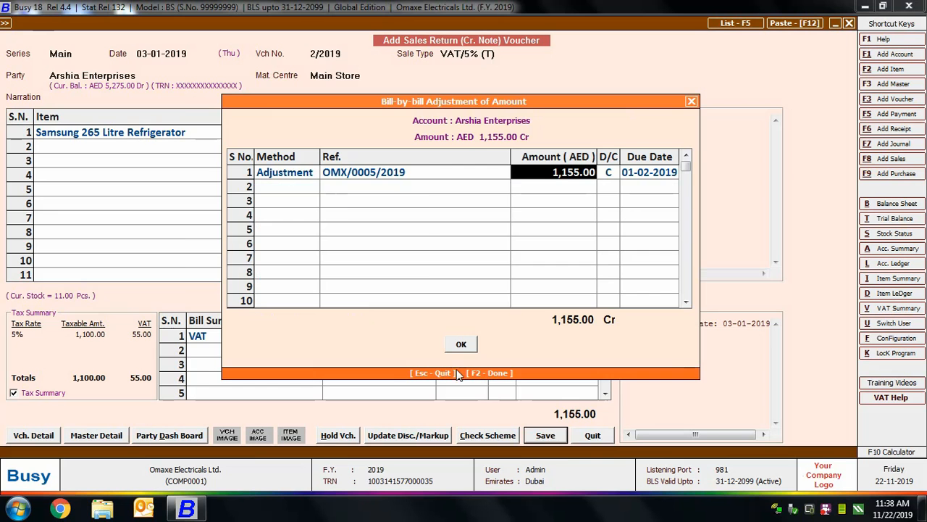
left_click(462, 344)
key("Escape")
key("Escape")
key("Escape")
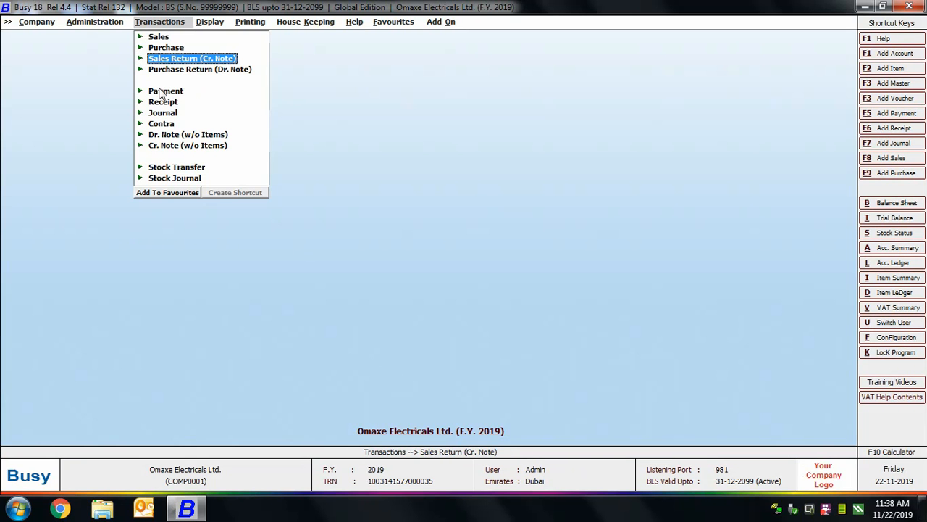
- Start a new payment voucher in the Main series dated 31-01-2019
left_click(164, 90)
left_click(183, 102)
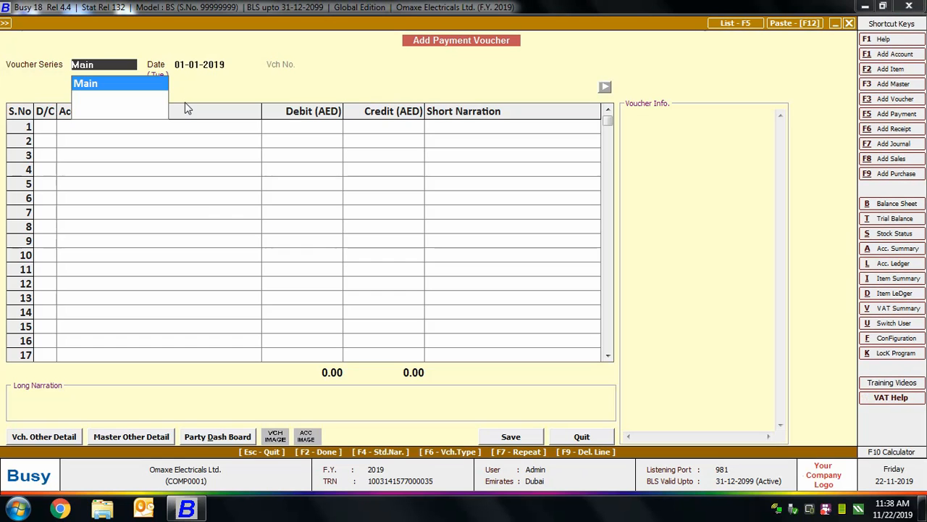
key("Return")
type("31-01")
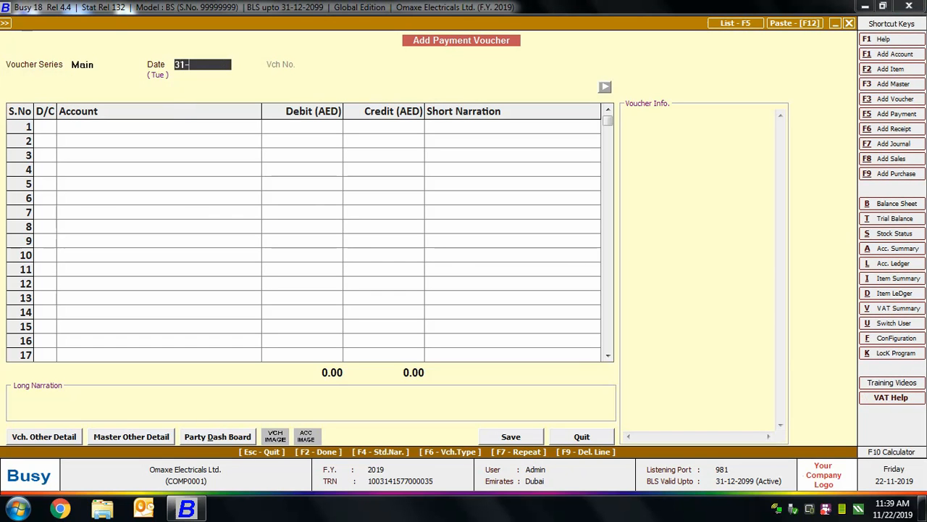
key("Return")
key("Return")
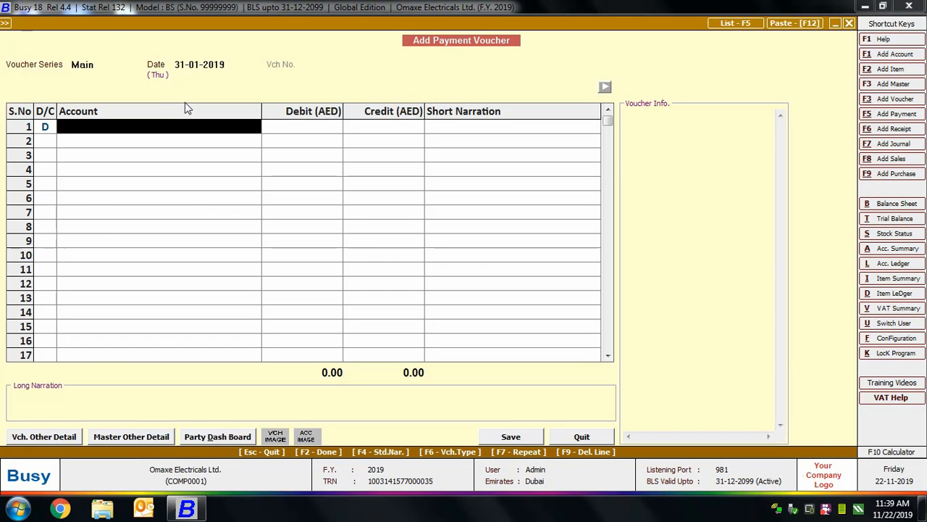
- Debit Bright Electricals with 4,200.00 in the first row of the payment voucher
type("bri")
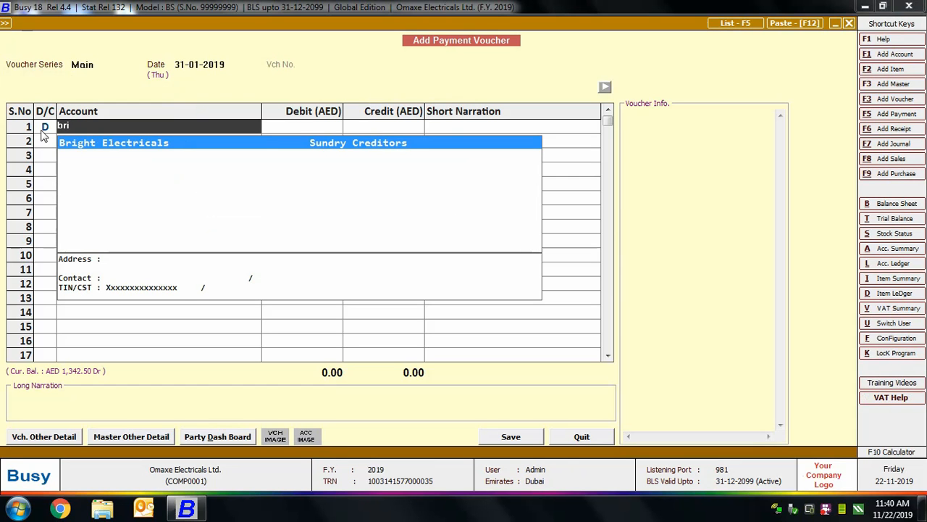
key("Return")
type("4200")
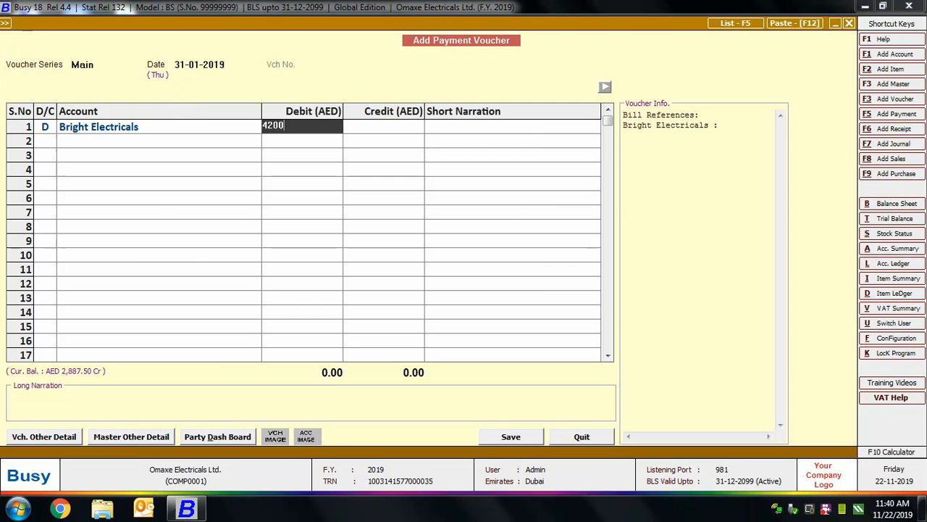
key("Return")
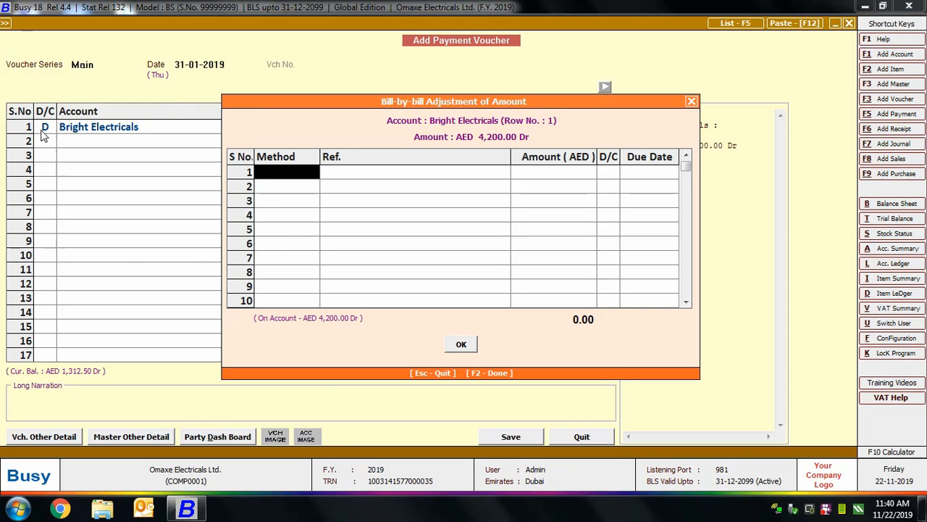
- Allocate the 4,200.00 payment as an Adjustment against Bright Electricals' bill reference Smsng - 123
type("ad")
key("Return")
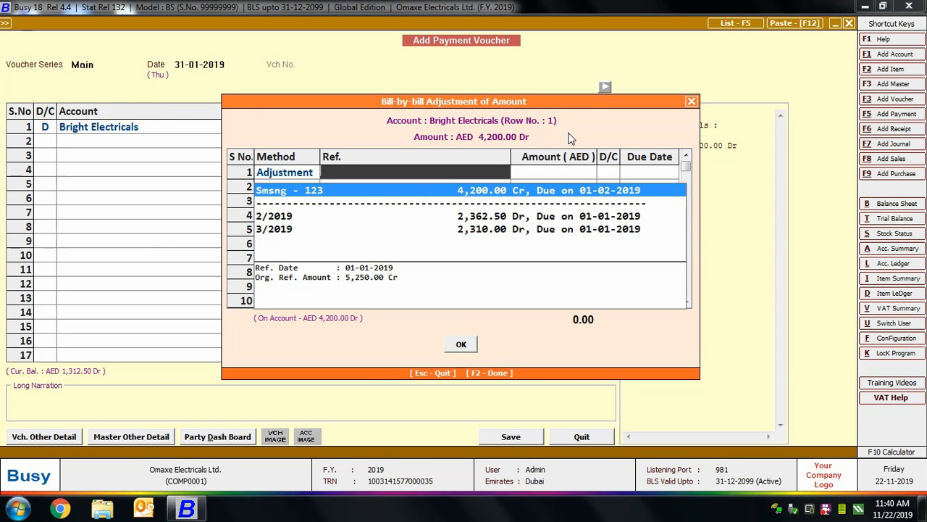
key("Return")
key("Return")
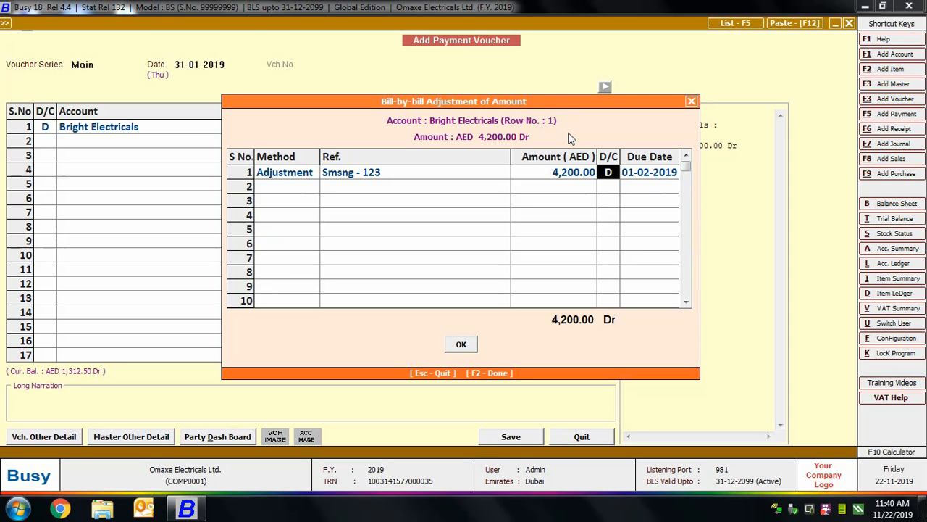
key("Return")
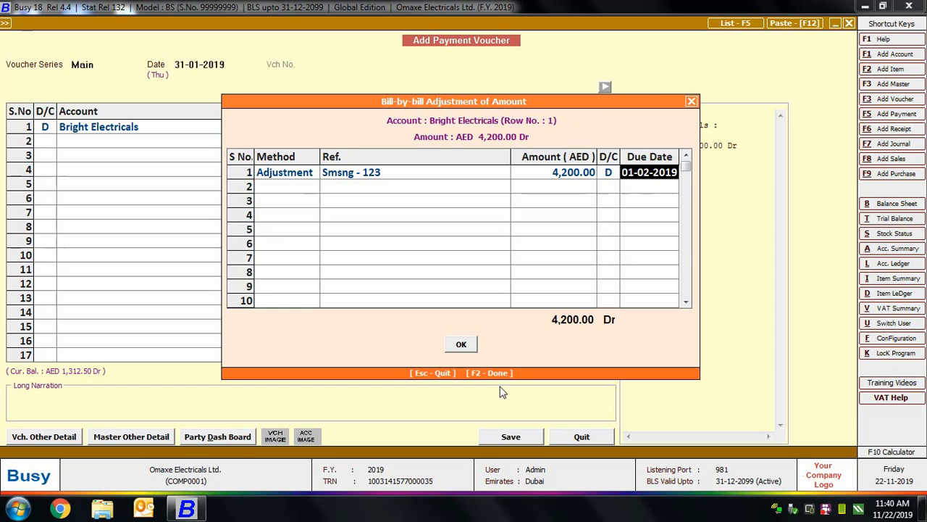
left_click(464, 343)
- Credit United Arab Bank with 4,200.00 in the second row, with the short narration "Cheque No 234"
key("Return")
key("Return")
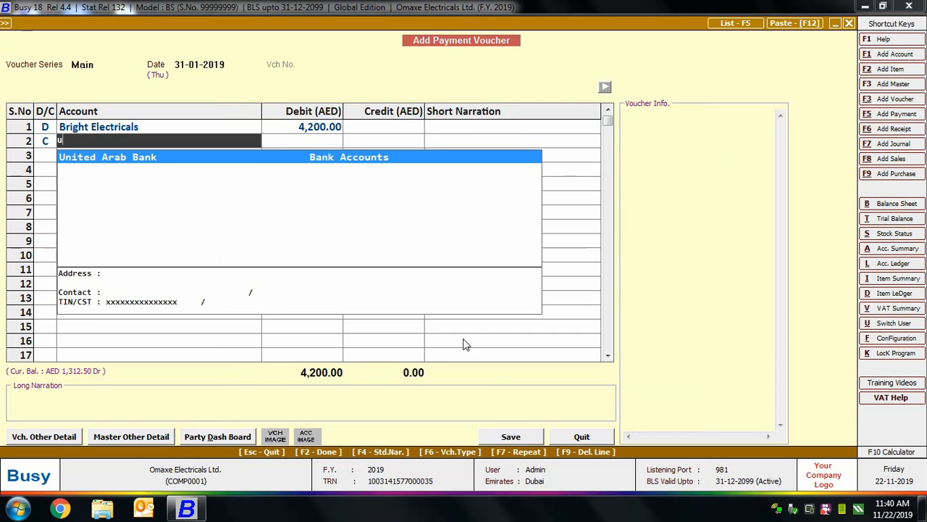
type("un")
key("Return")
key("Return")
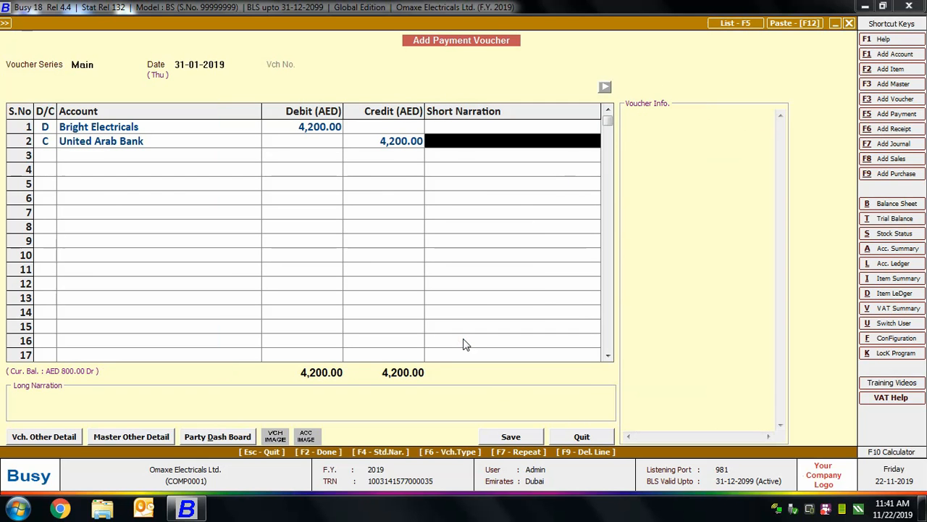
type("Chequ")
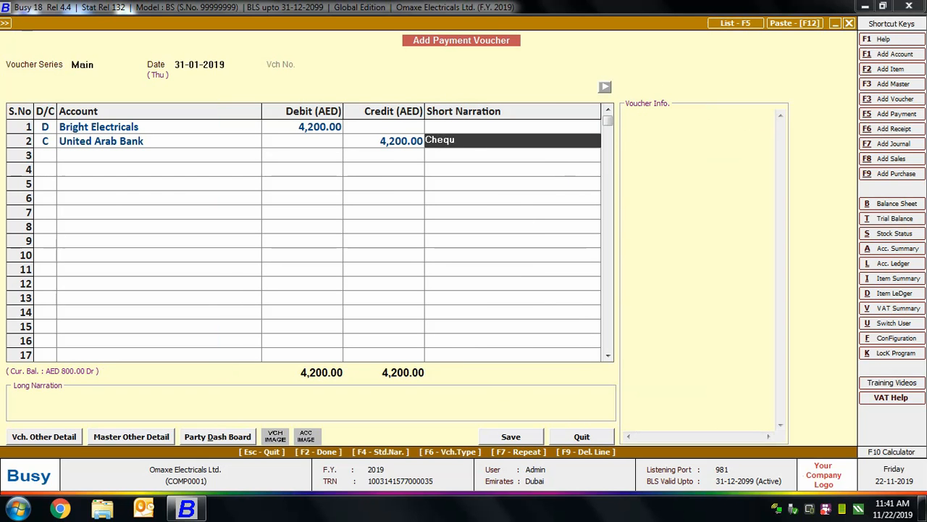
type("e No 234")
key("Return")
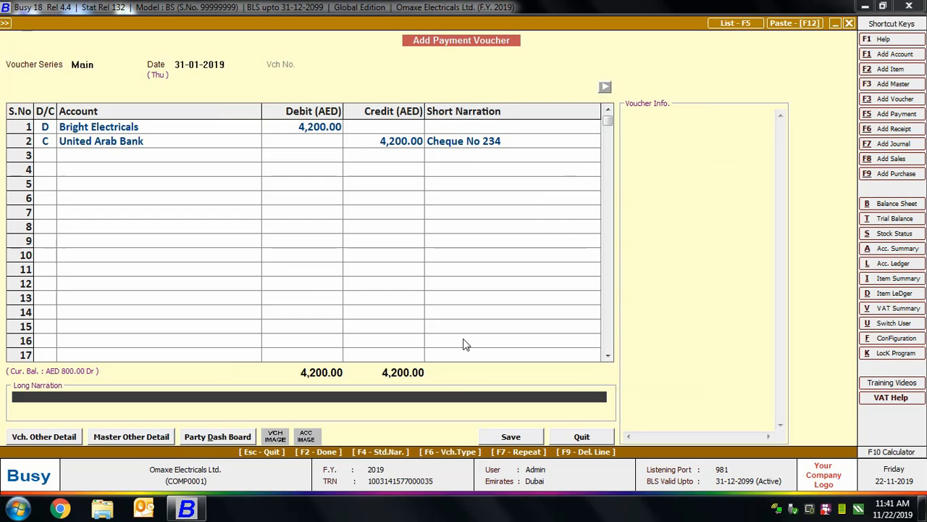
- Save the payment voucher and leave payment entry
left_click(509, 436)
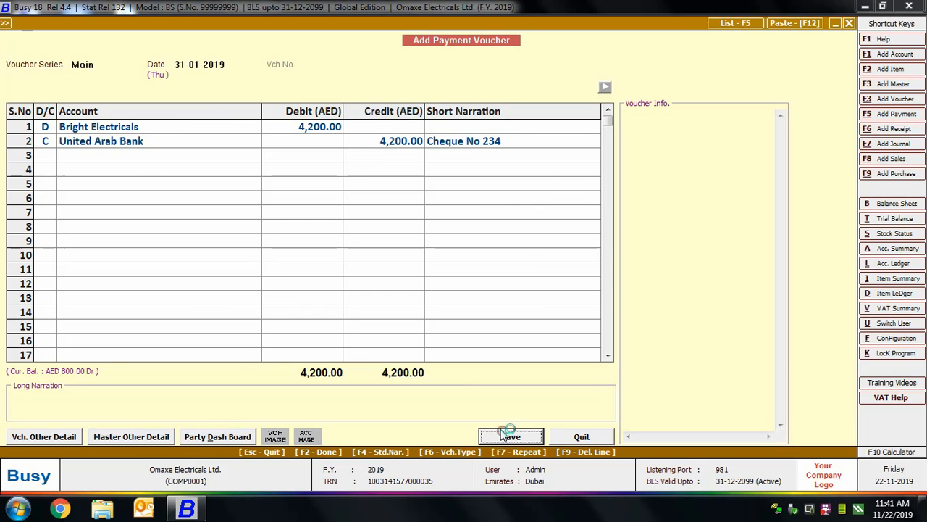
key("Escape")
key("Escape")
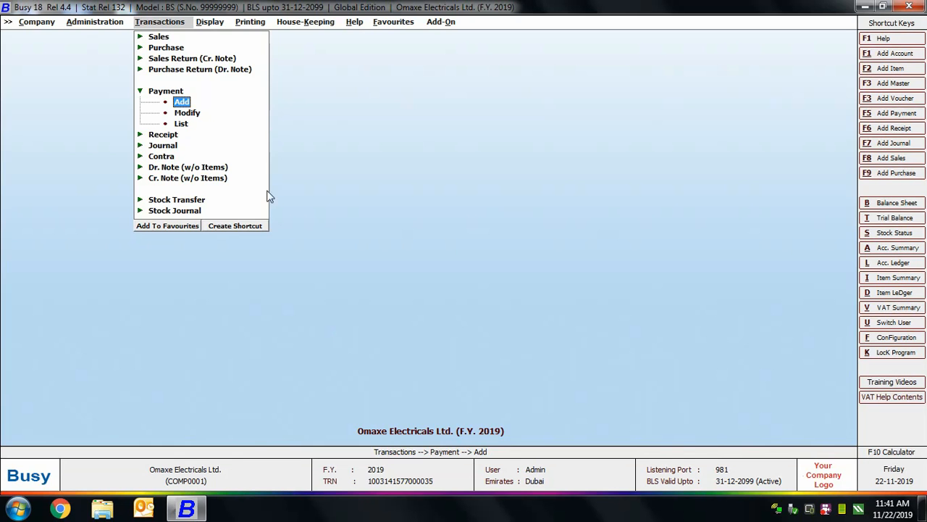
key("Escape")
- Start a new receipt voucher in the Main series dated 01-02-2019
left_click(168, 102)
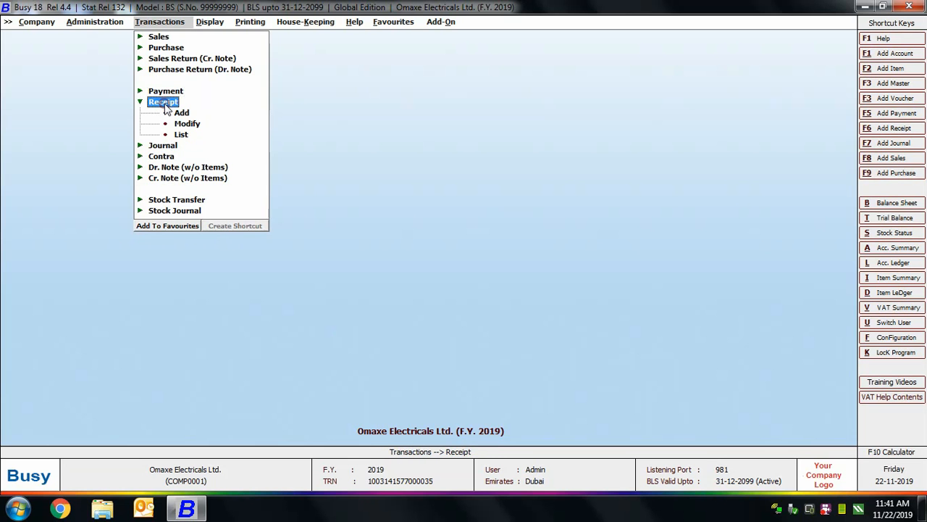
left_click(175, 114)
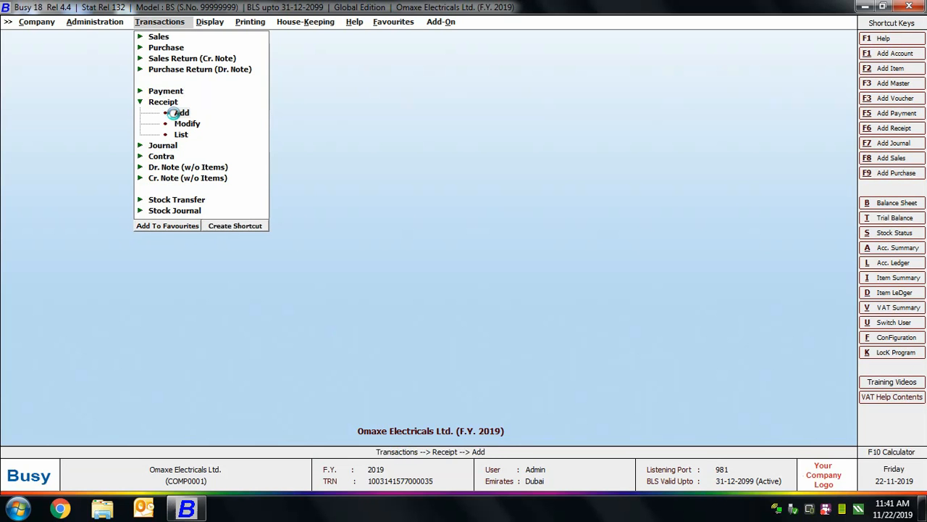
key("Return")
type("1-0")
type("2")
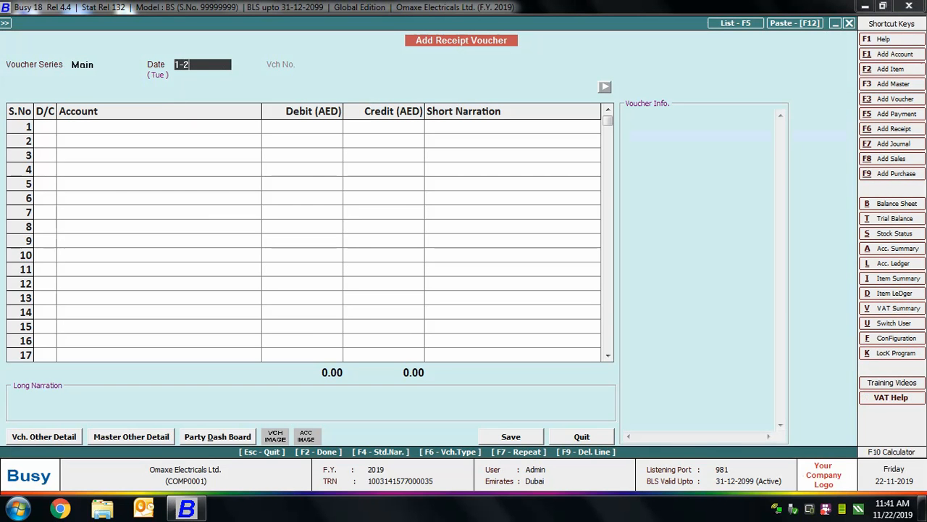
key("Return")
key("Return")
- Credit Arshia Enterprises with 400.00 in the first row of the receipt voucher
type("arsh")
key("Return")
type("400")
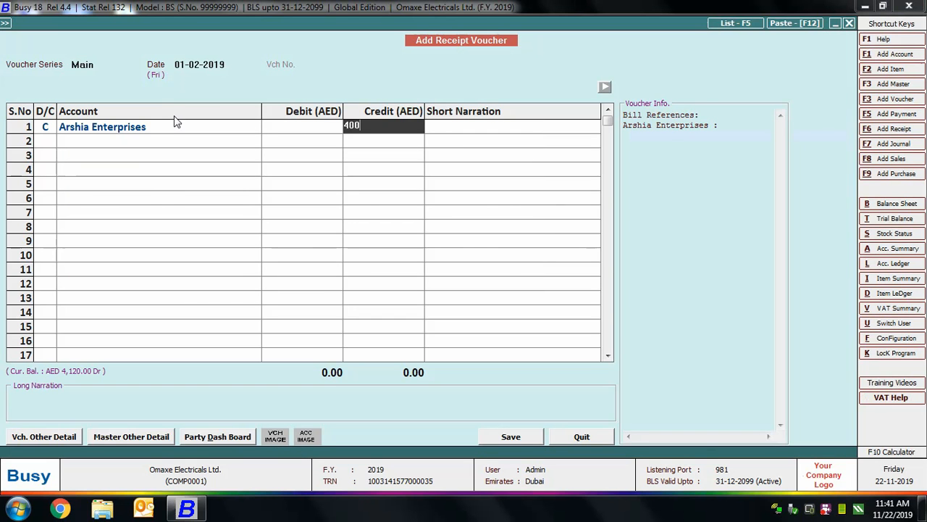
key("Return")
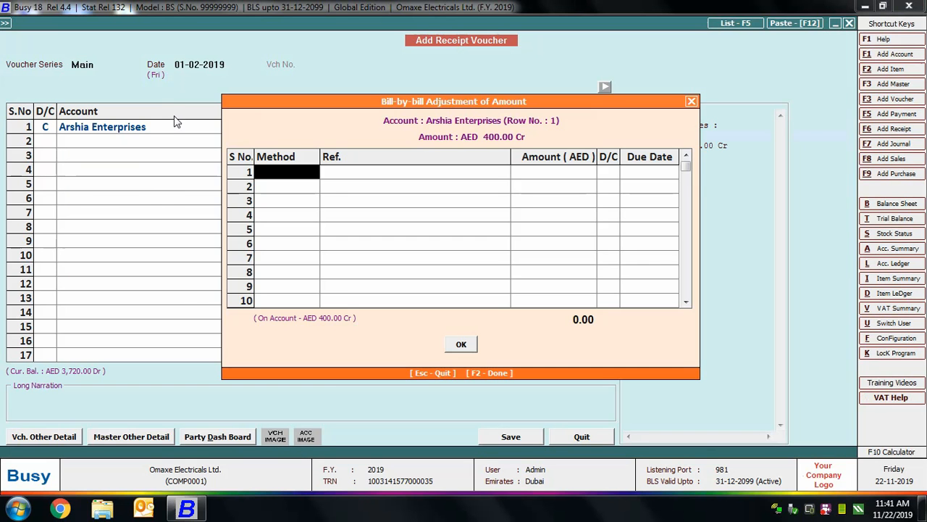
- Allocate the 400.00 receipt as an Adjustment against Arshia Enterprises' bill reference OMX/0005/2019
key("Return")
key("Down")
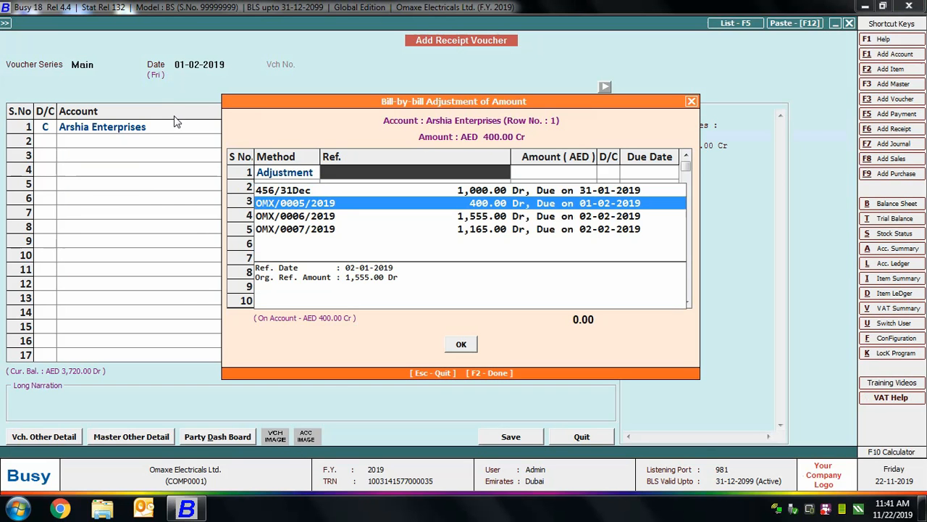
key("Return")
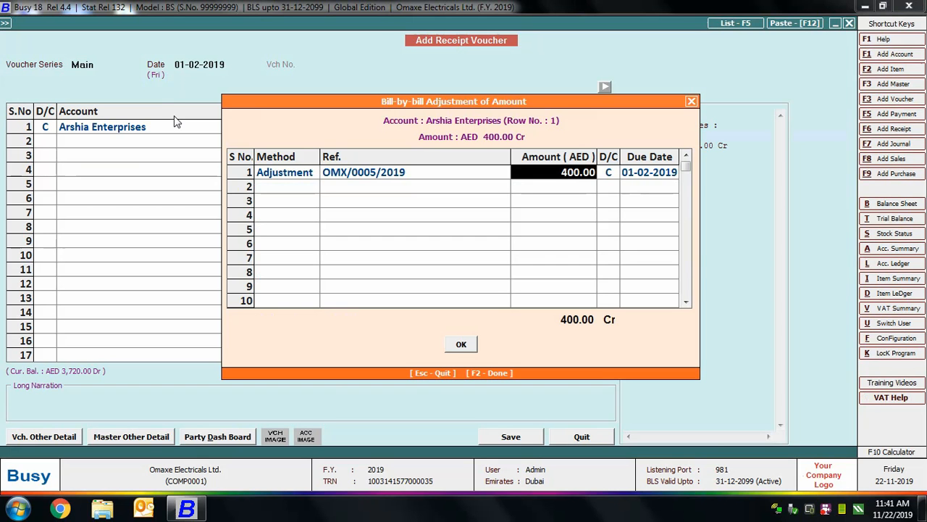
key("Return")
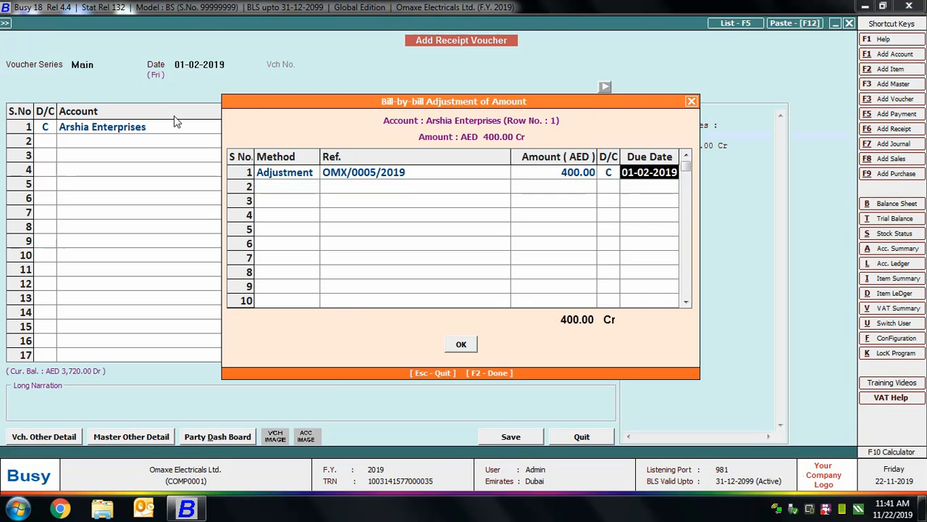
key("Return")
key("Return")
- Debit United Arab Bank with 400.00 in the second row, with the short narration "Cheque No 567"
key("Return")
key("Return")
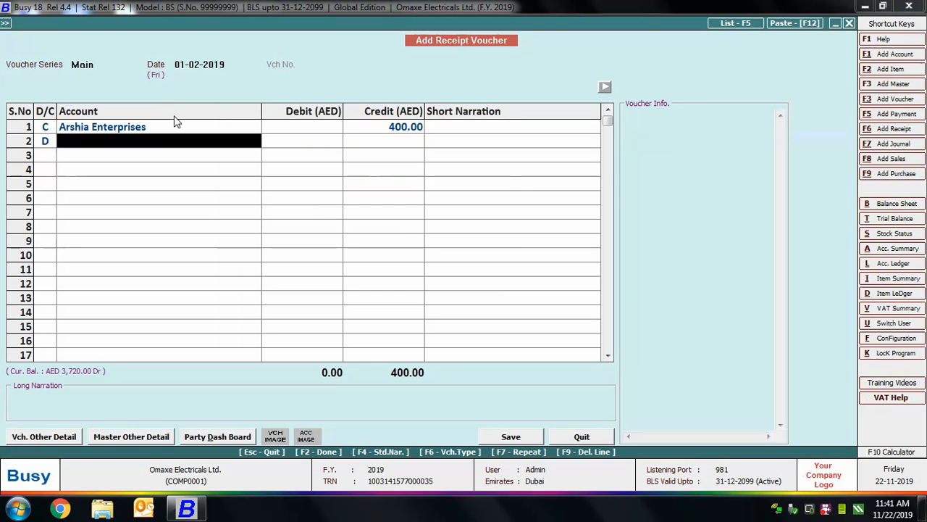
type("uni")
key("Return")
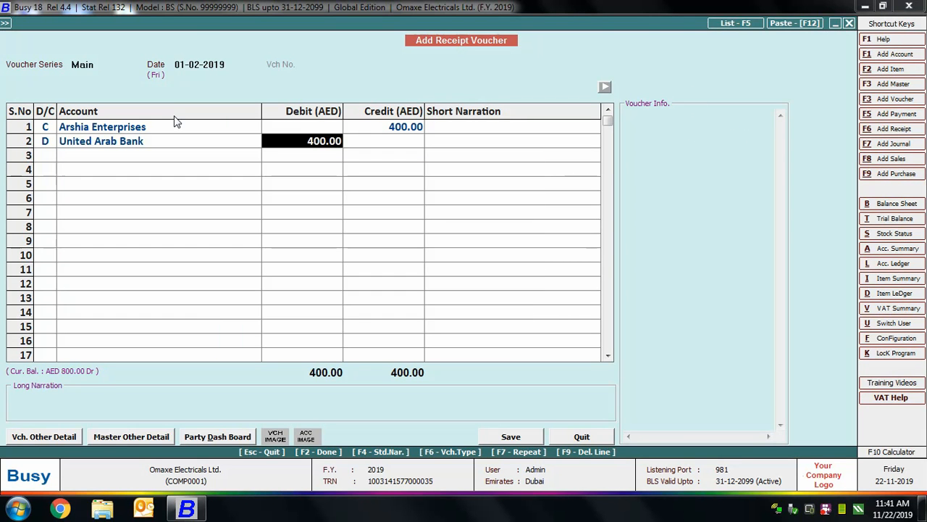
key("Return")
type("Cheque")
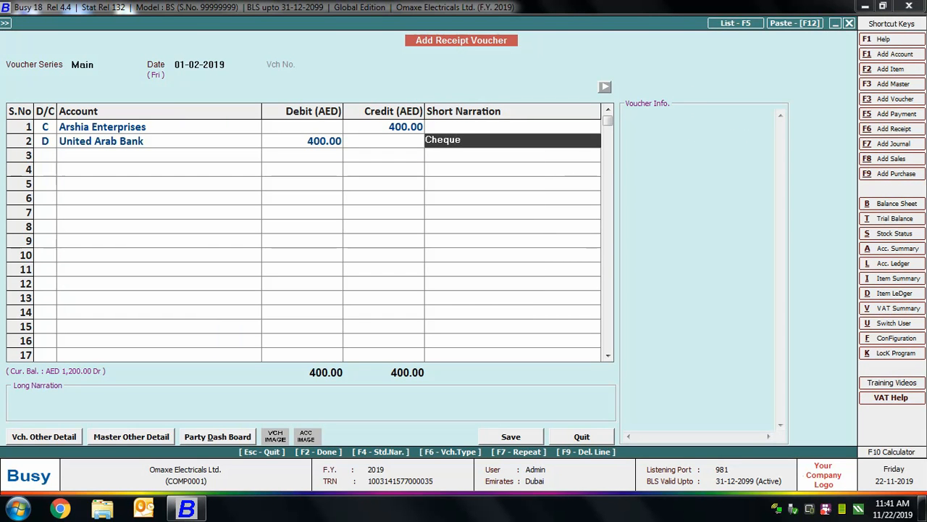
type(" No 567")
key("Return")
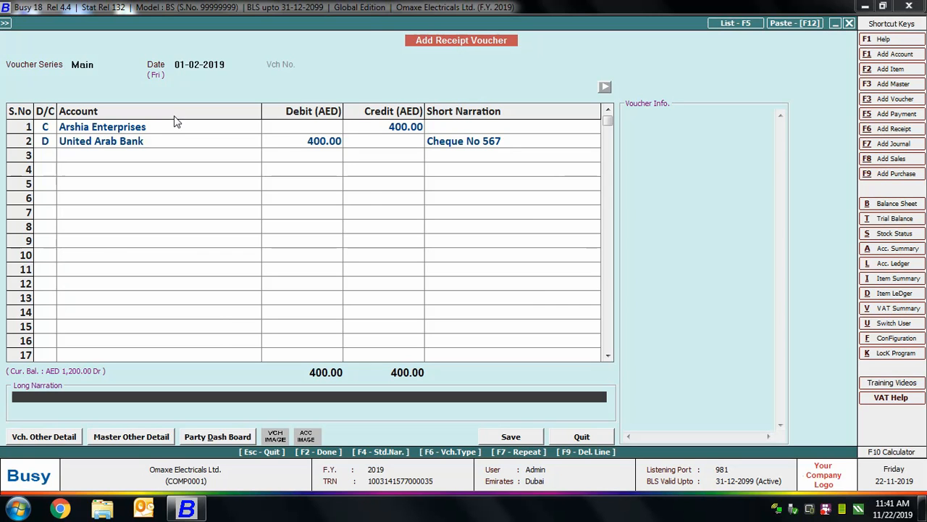
- Fill the long narration with the standard narration "Cheque Subject to Realisation", then save the receipt voucher and leave receipt entry
key("F4")
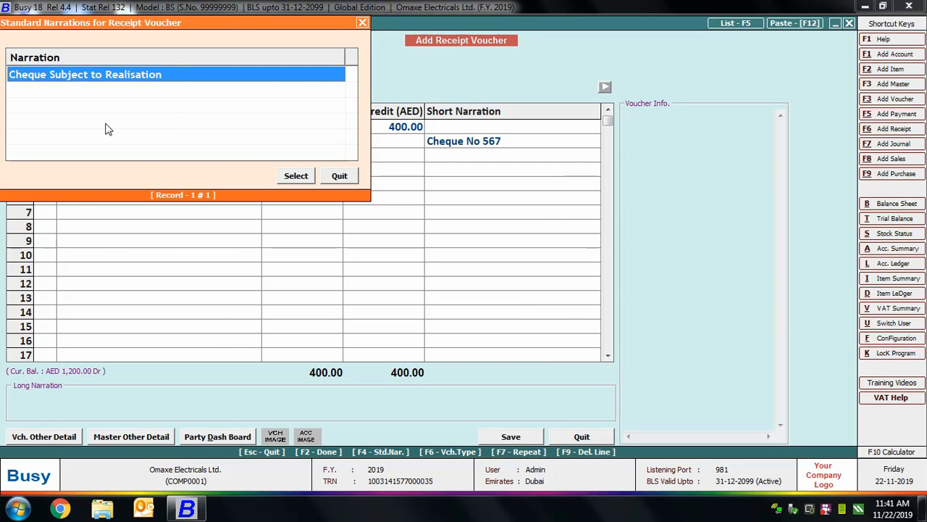
left_click(289, 176)
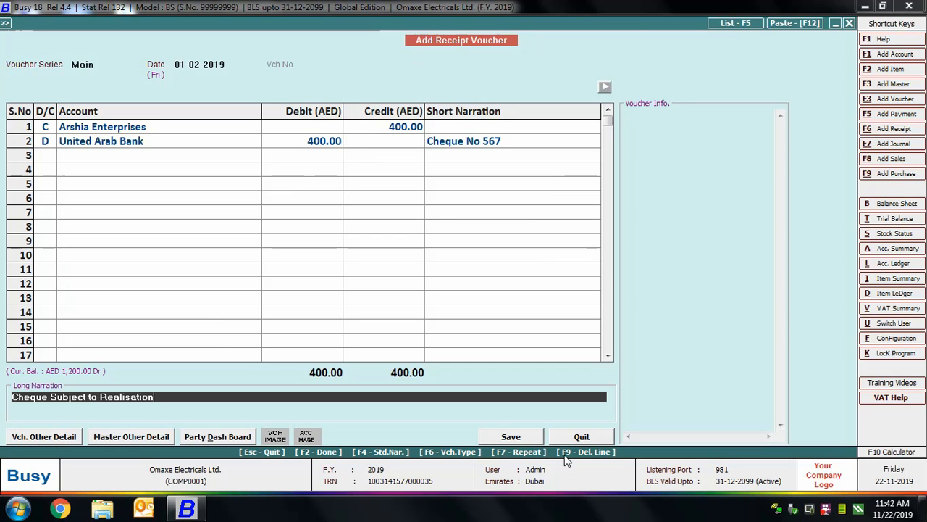
left_click(511, 436)
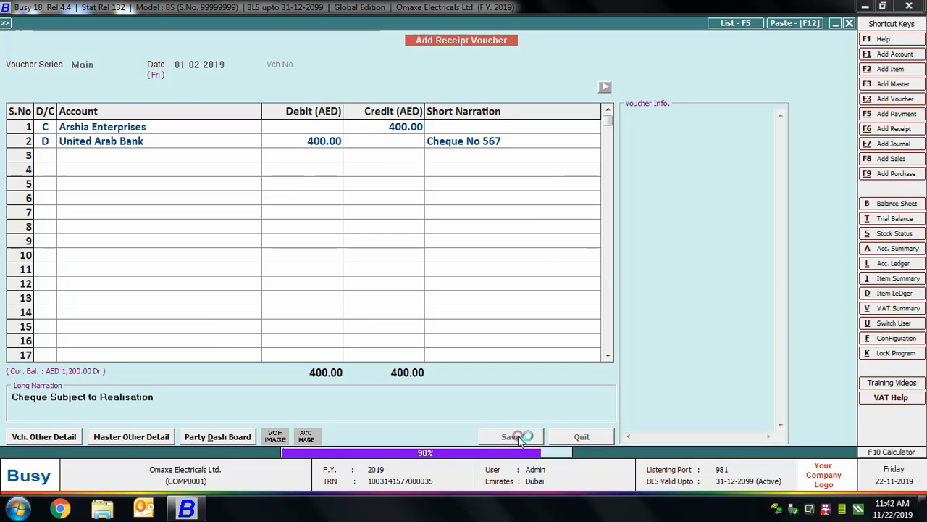
key("Escape")
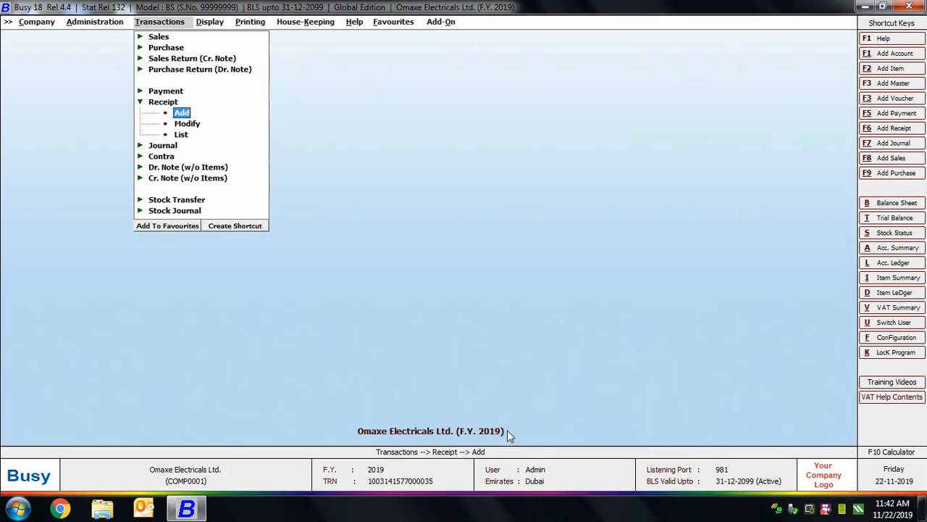
key("Escape")
key("Escape")
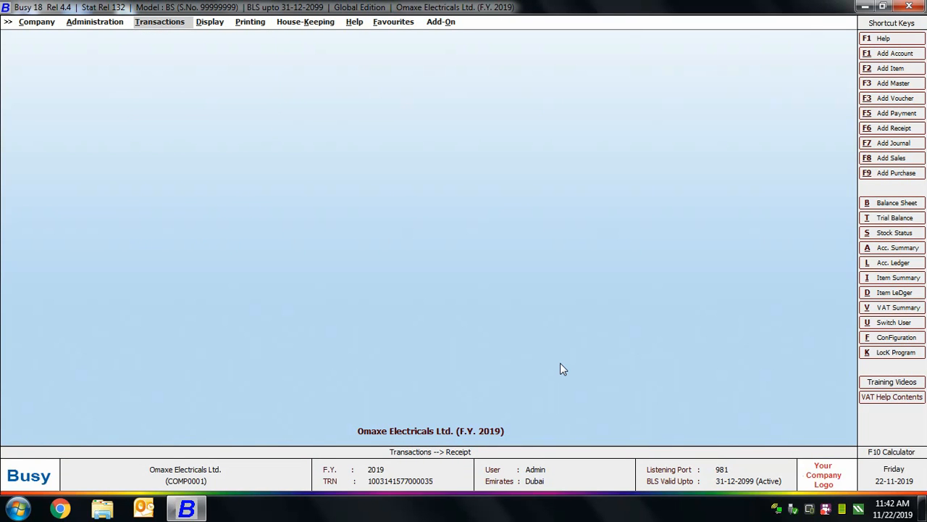